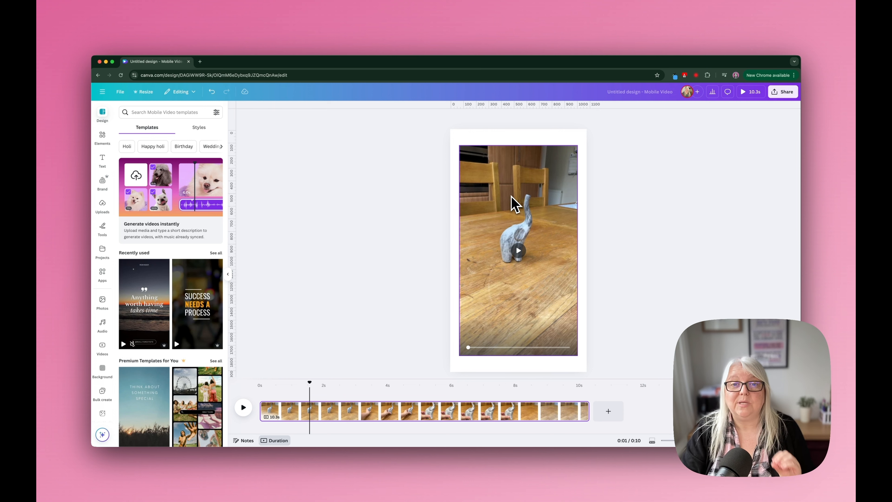
Mute the elephant video's audio and play the clip to preview it
click(514, 203)
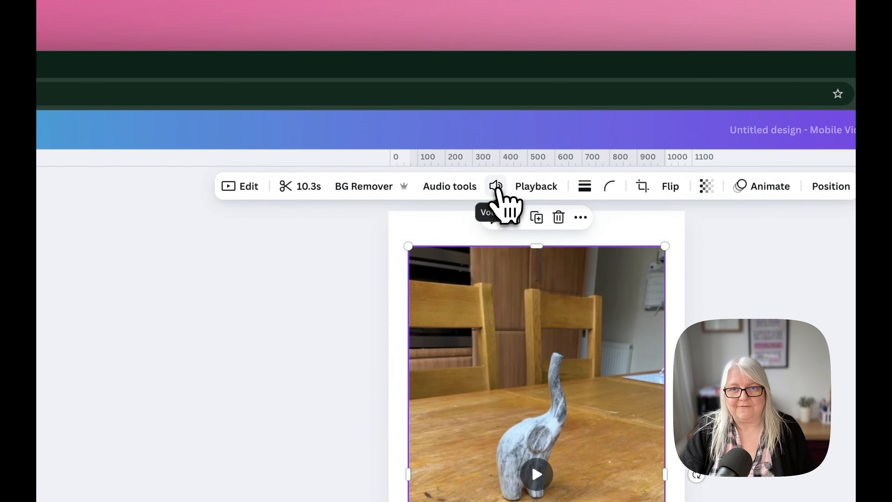
click(498, 190)
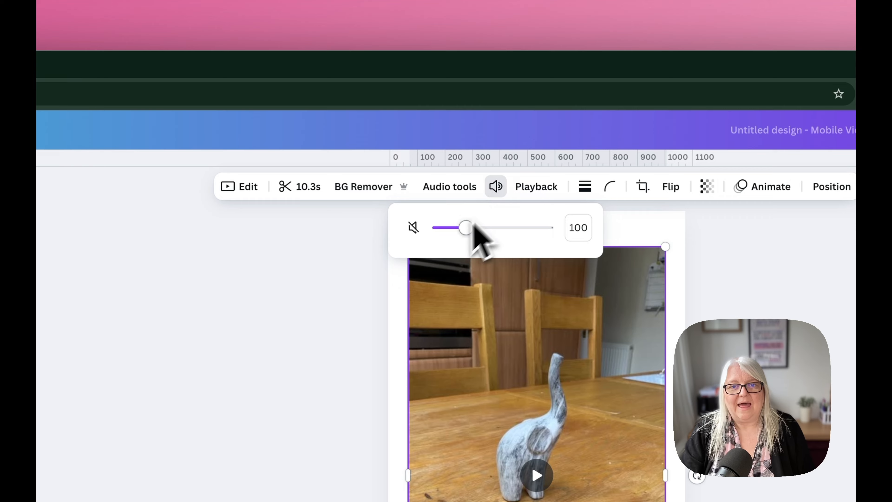
click(413, 227)
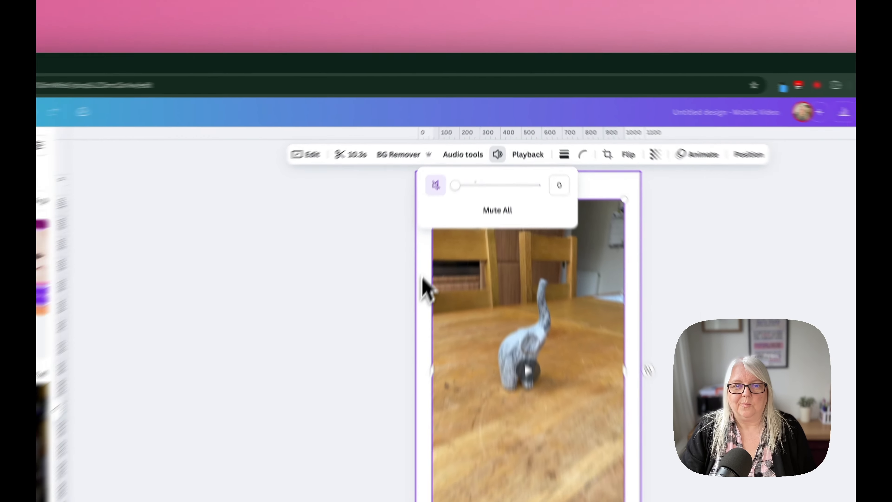
click(402, 365)
click(519, 262)
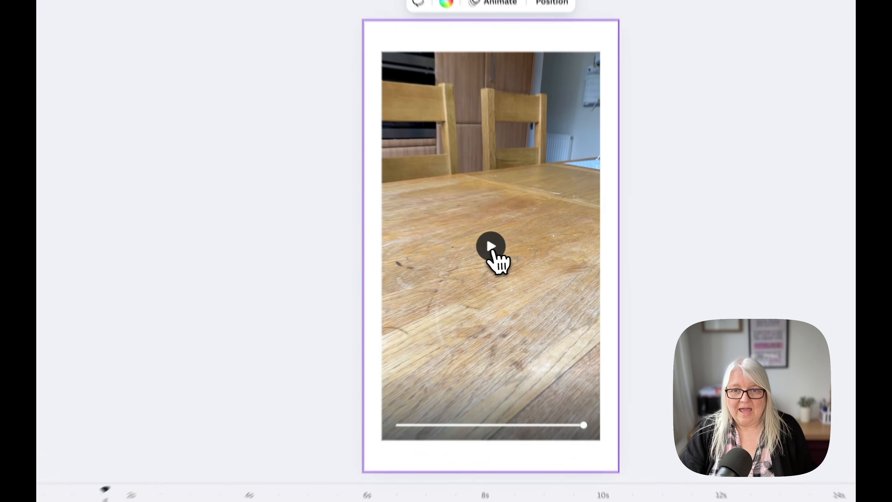
click(518, 250)
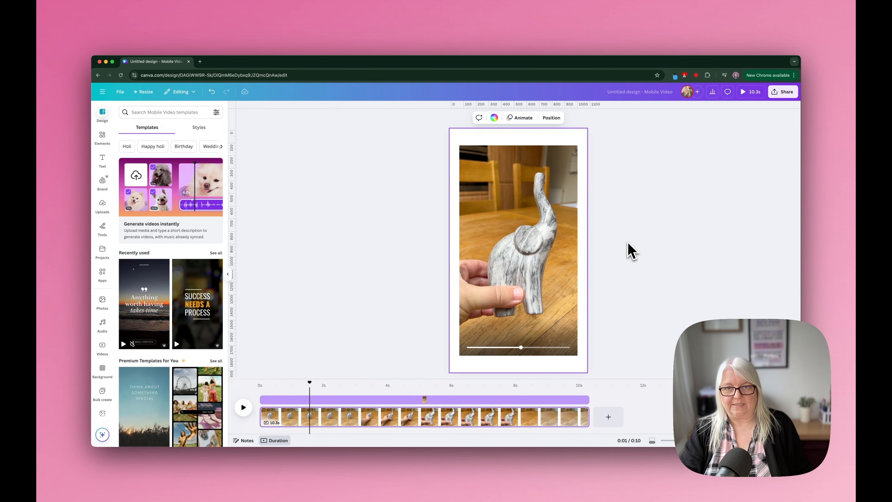
Duplicate the elephant video and place the copy over the original clip
click(531, 192)
click(519, 250)
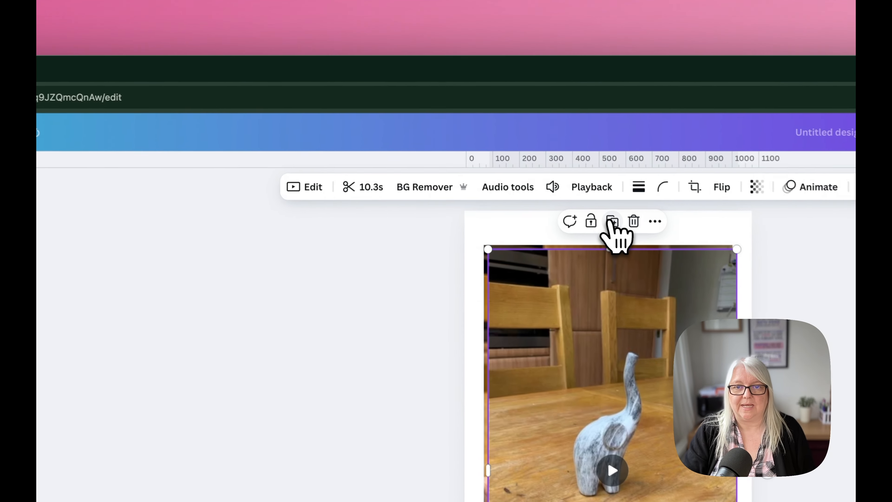
click(518, 132)
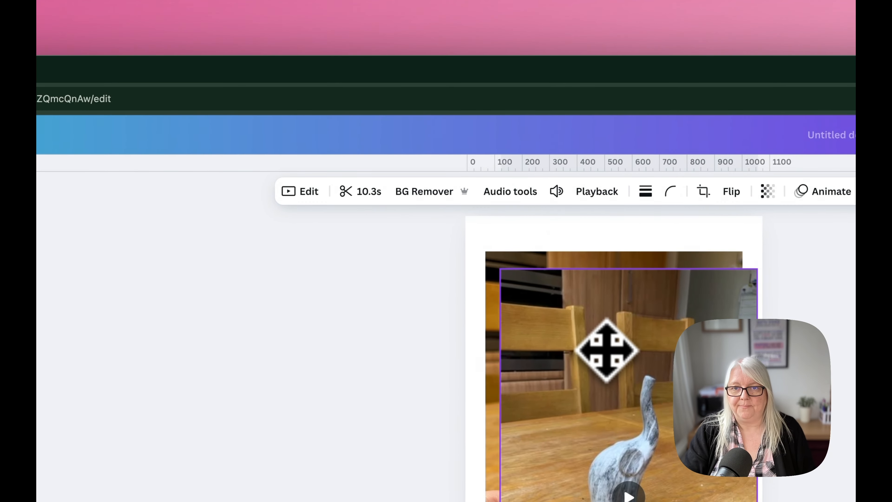
drag(607, 349, 608, 336)
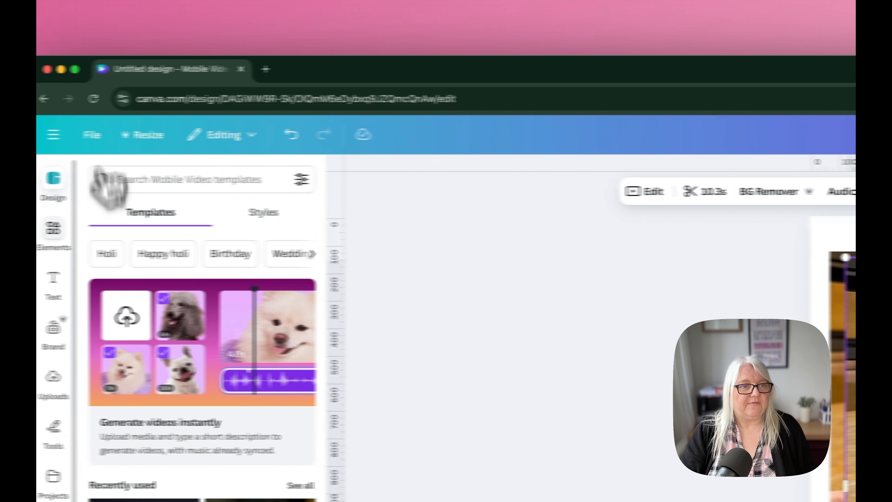
Search the elements for "phone" and add the first black phone photo with an empty screen to the page
click(117, 232)
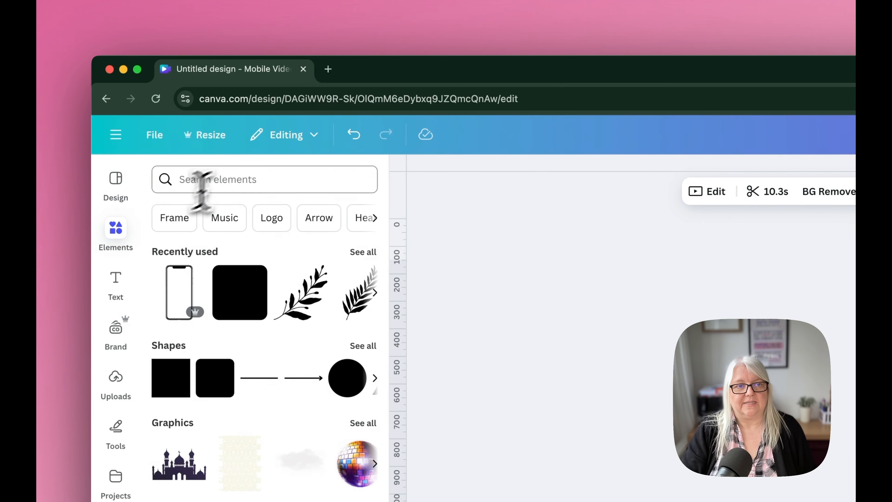
click(238, 179)
text(phon)
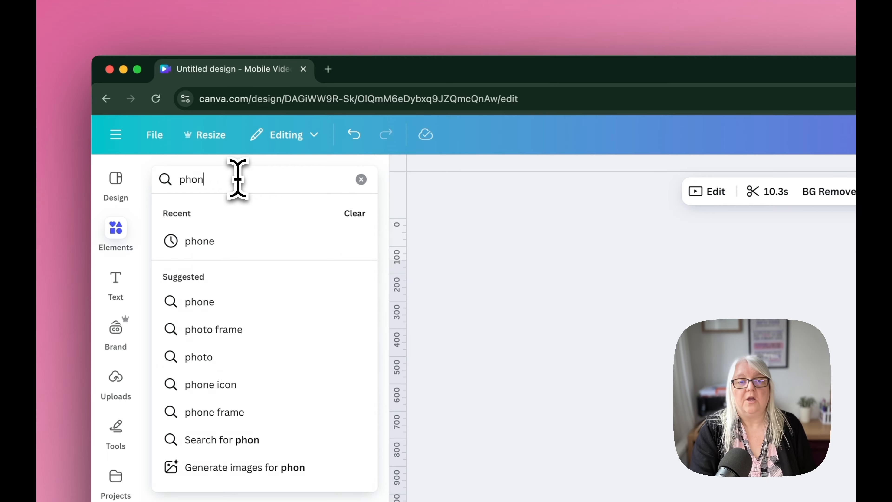
text(e)
key(Return)
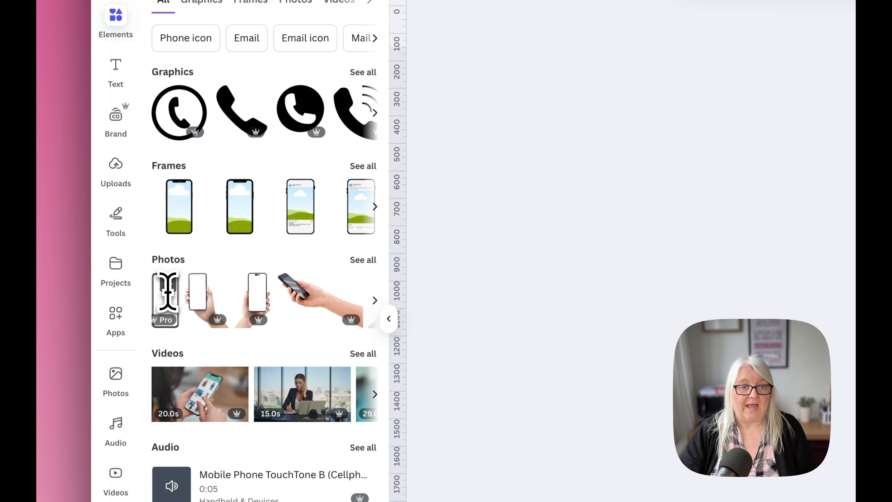
click(363, 260)
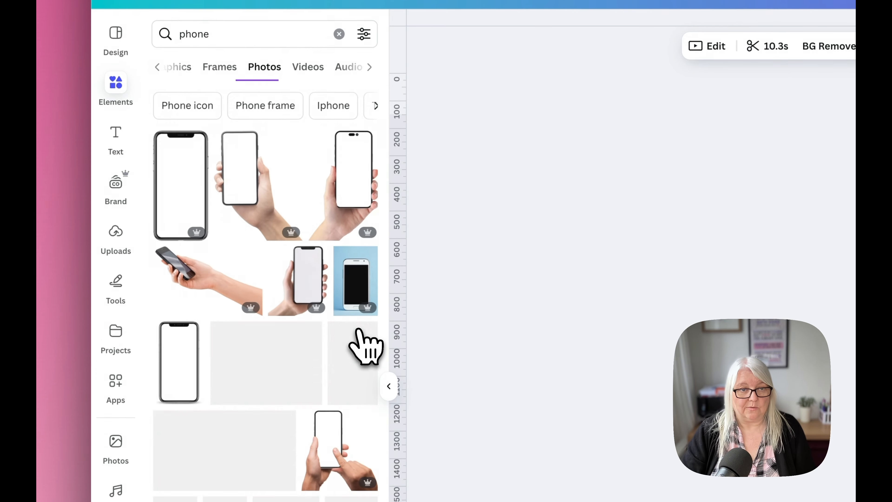
click(180, 215)
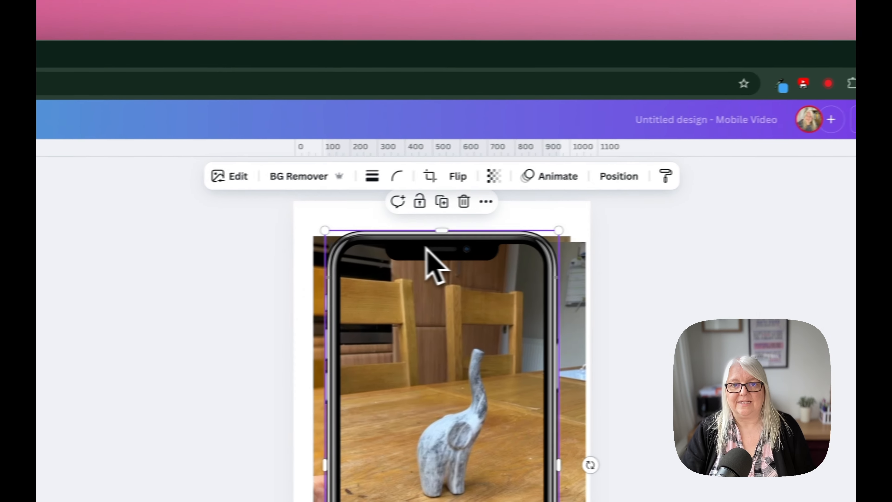
Align the phone image to the middle and centre of the page, and move its layer below both video clips
drag(434, 265, 385, 256)
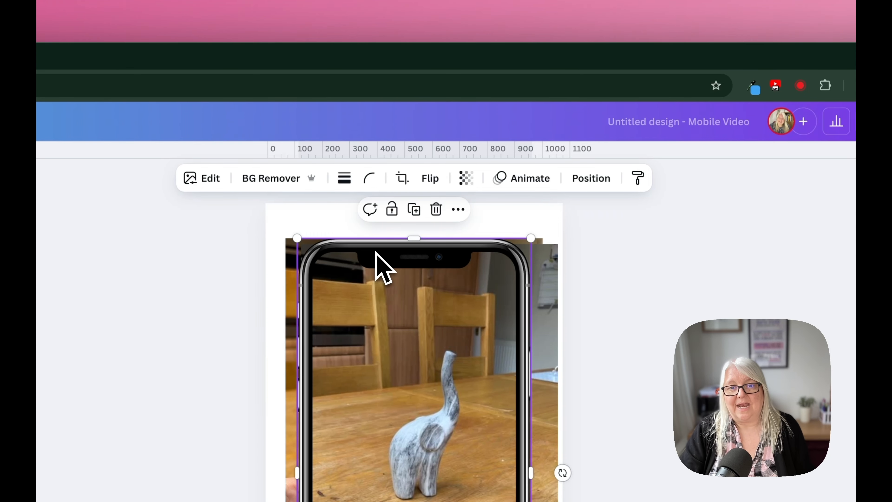
mouse_move(376, 252)
mouse_down()
mouse_move(390, 253)
mouse_move(383, 256)
mouse_up()
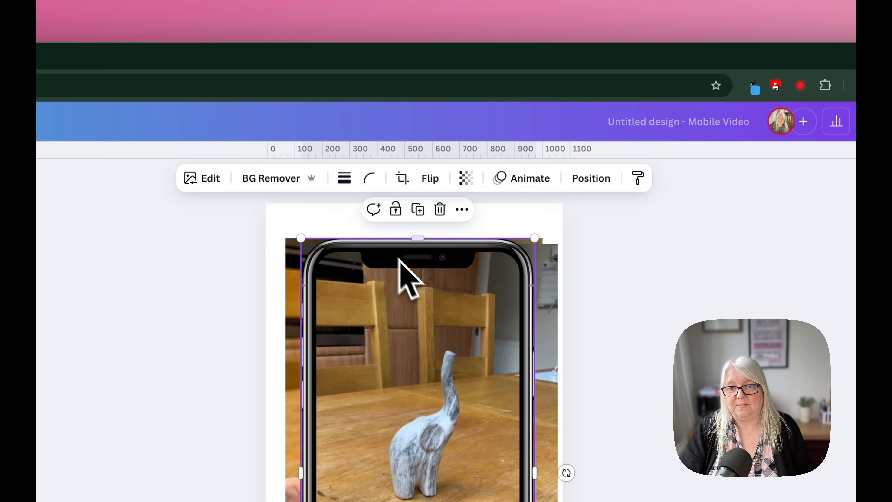
click(592, 178)
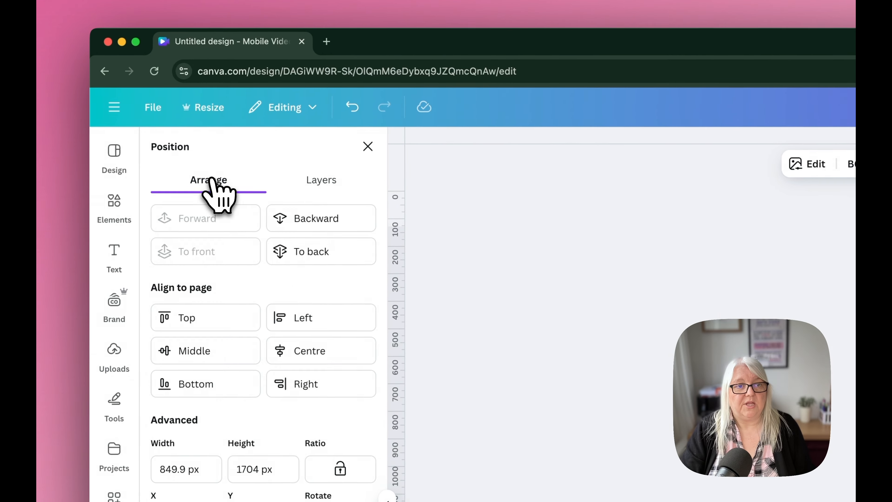
click(215, 353)
click(300, 356)
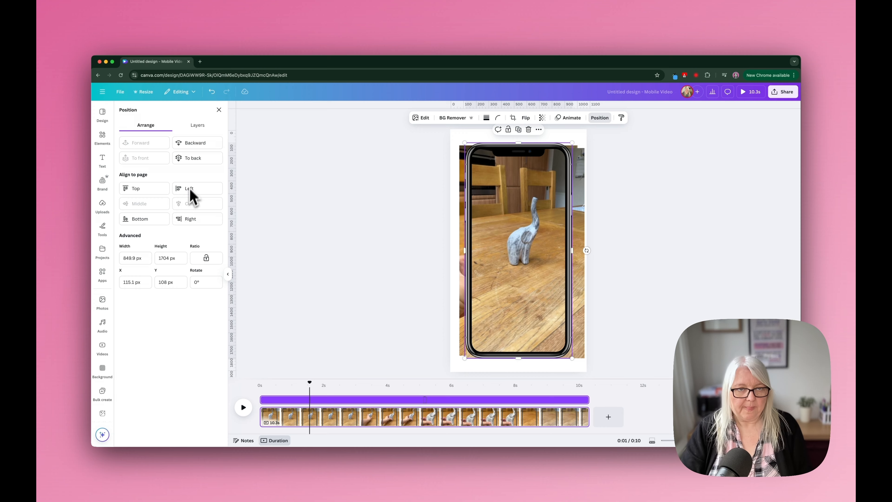
click(197, 130)
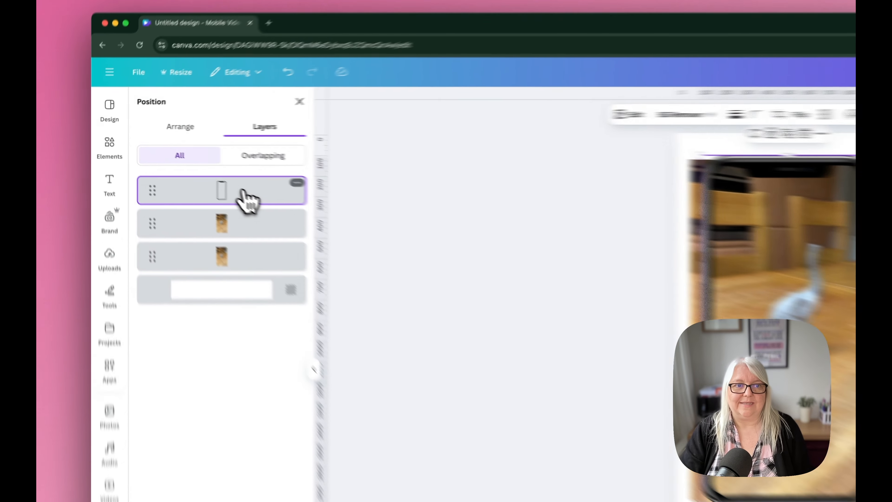
drag(184, 168, 184, 207)
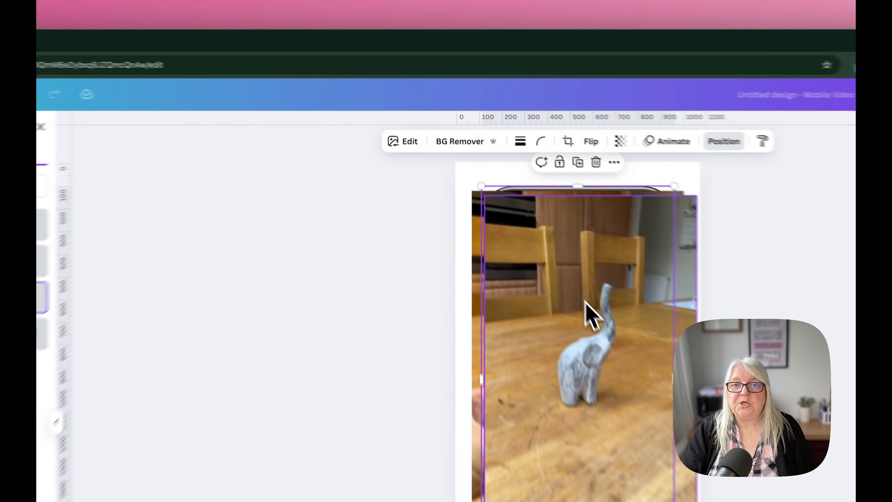
Pull the two stacked video clips apart to opposite sides of the page
drag(521, 208, 518, 220)
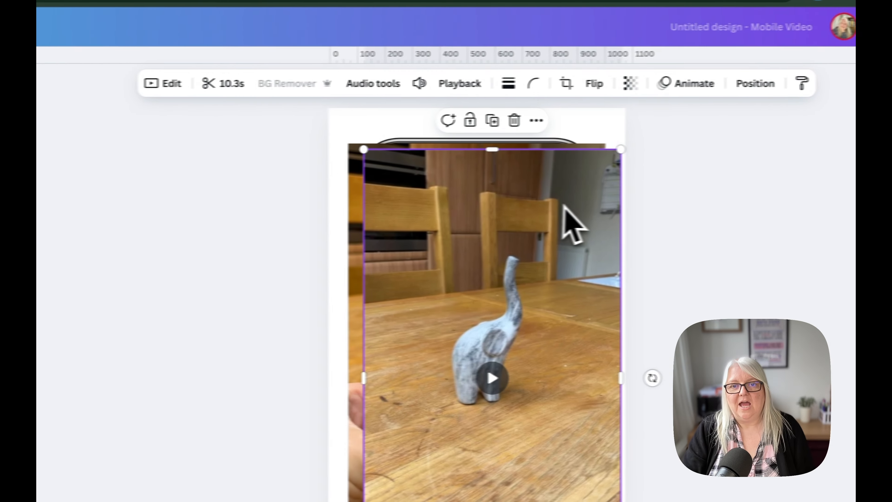
drag(554, 223, 630, 215)
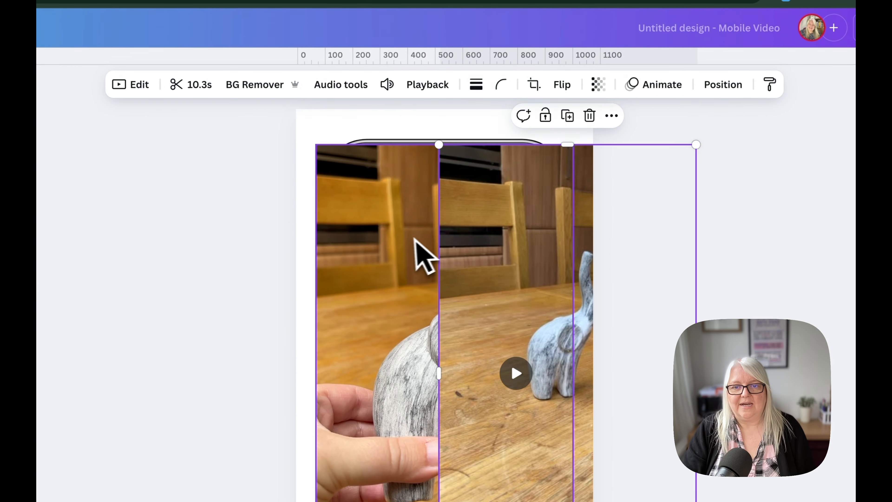
drag(415, 238, 337, 242)
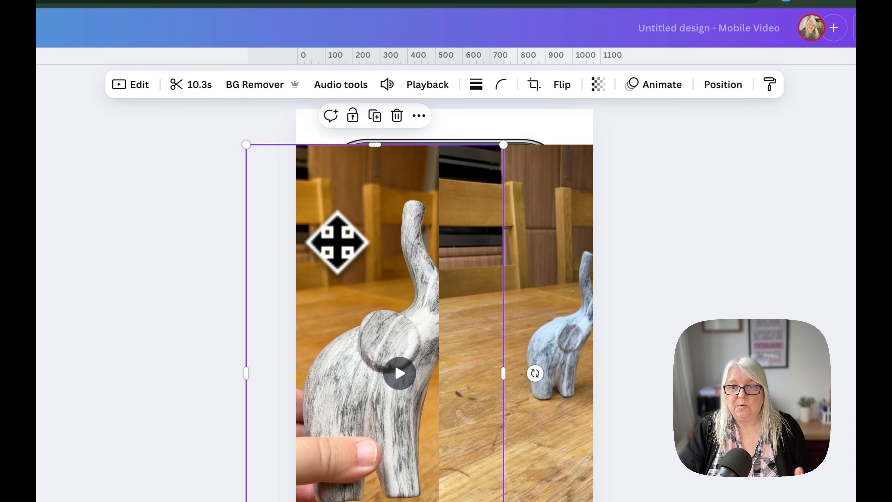
drag(528, 289, 507, 277)
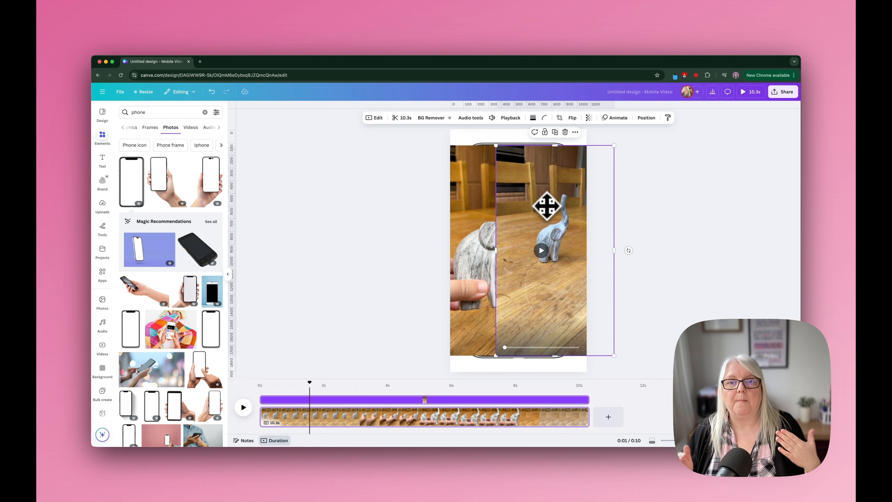
Bring the two video clips back together, aligning them to the middle and centre of the page
drag(546, 206, 510, 222)
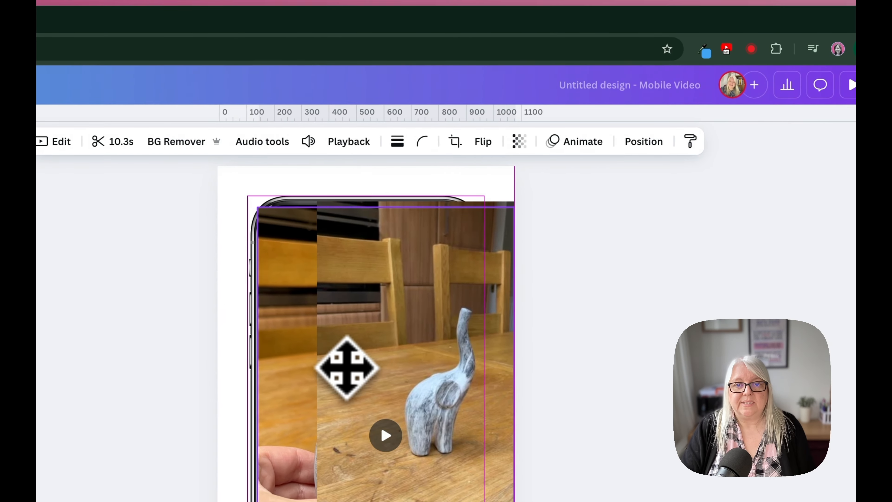
drag(348, 367, 340, 363)
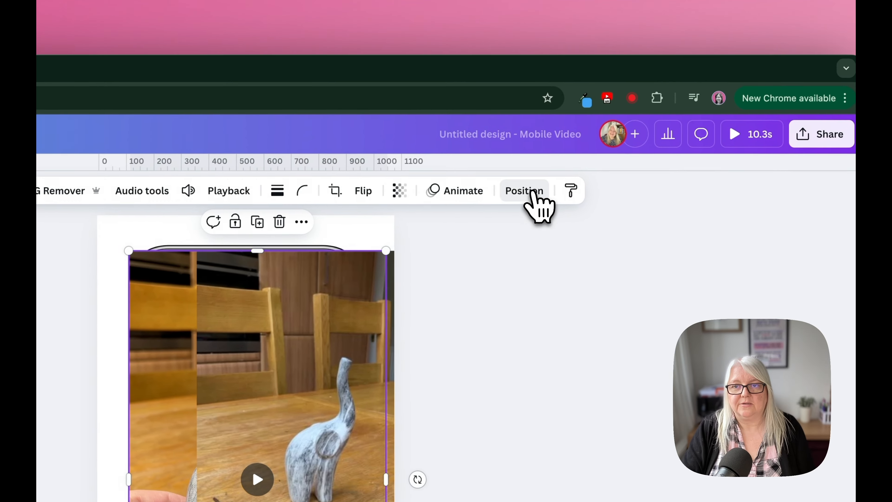
click(524, 190)
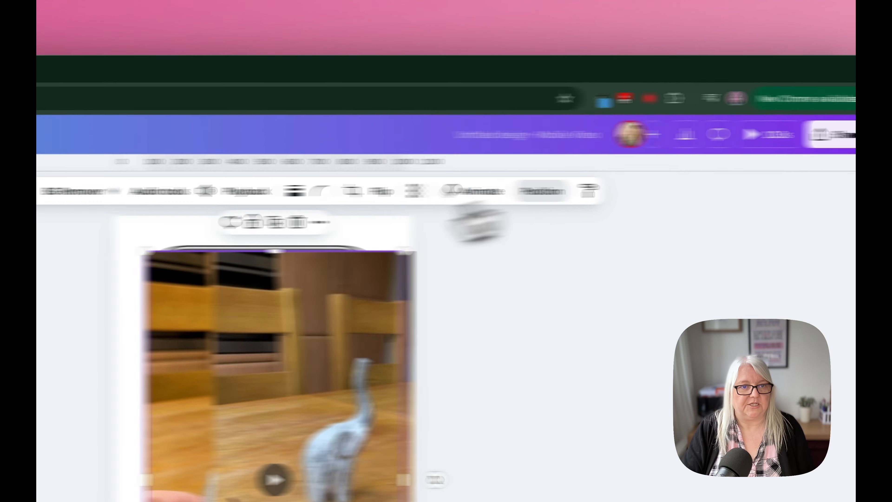
click(195, 178)
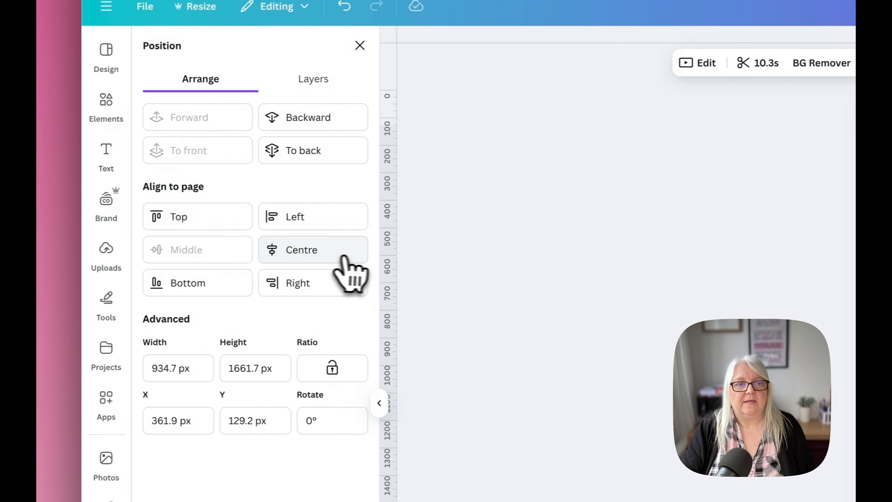
click(348, 270)
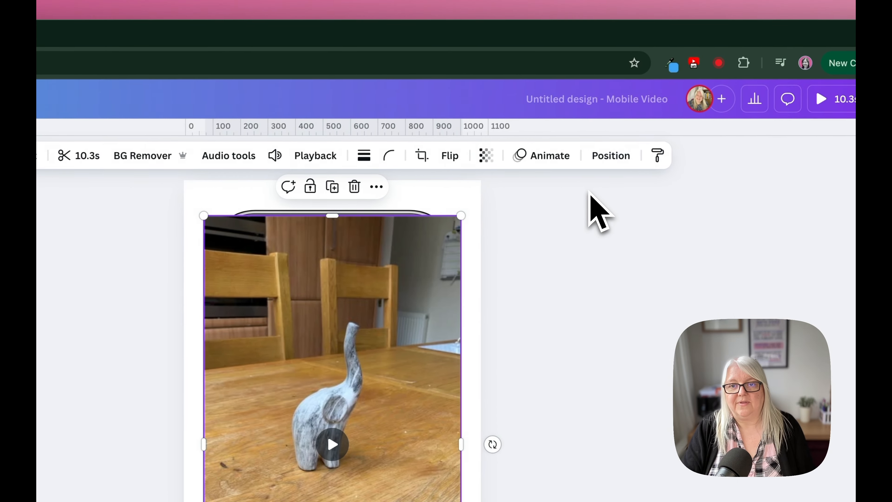
click(551, 204)
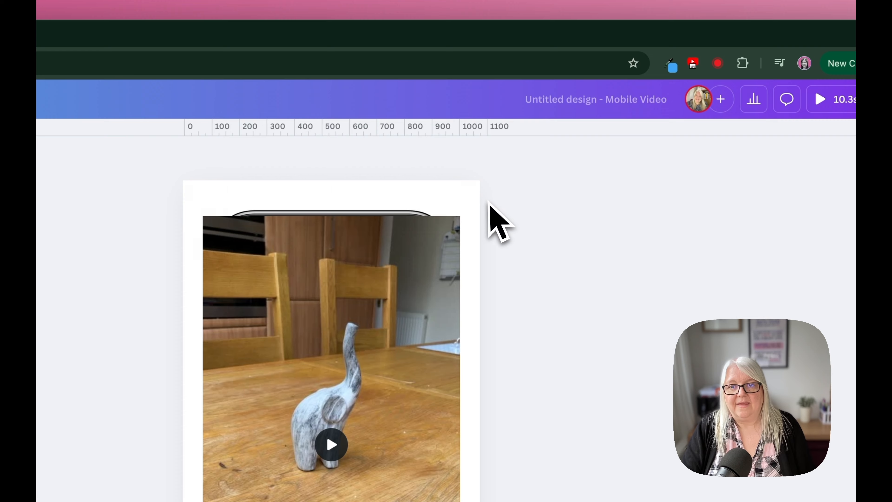
Select both video layers together and shift them sideways to the page's left edge
drag(469, 221, 456, 243)
click(474, 176)
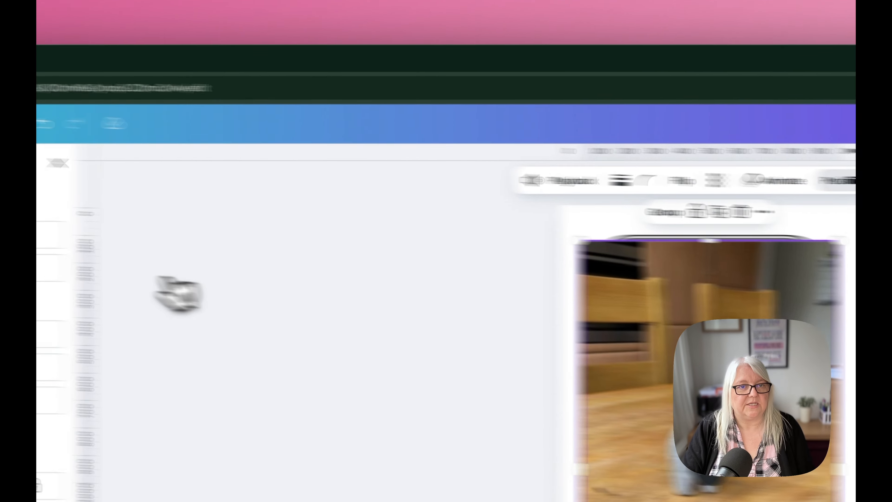
click(306, 215)
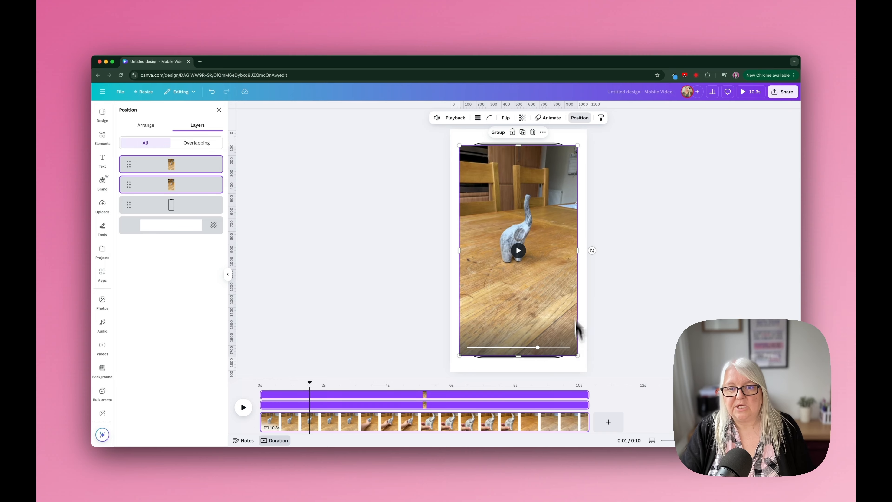
drag(574, 238, 561, 221)
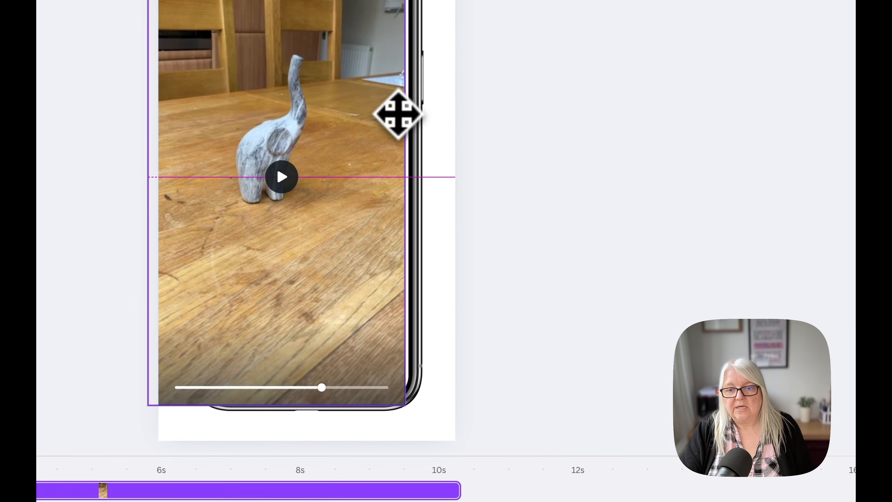
drag(397, 114, 407, 115)
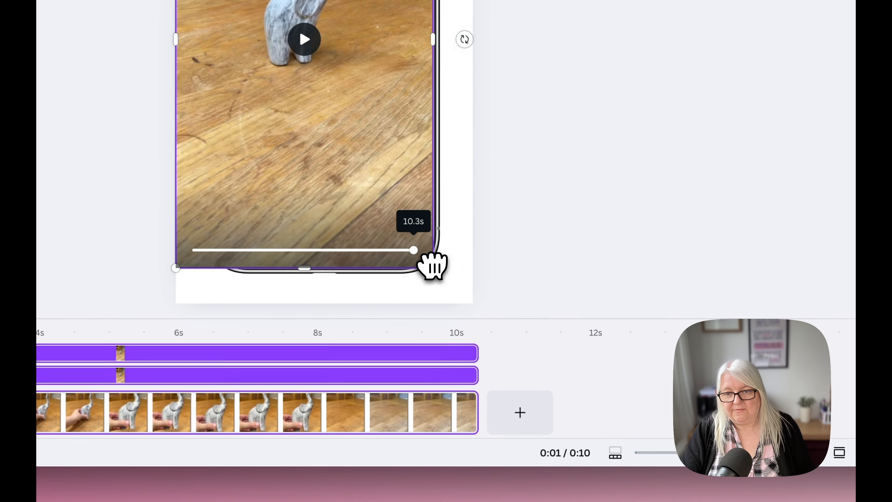
Resize the two selected video clips together so their right and bottom edges sit just inside the phone frame, and deselect them
drag(433, 268, 441, 245)
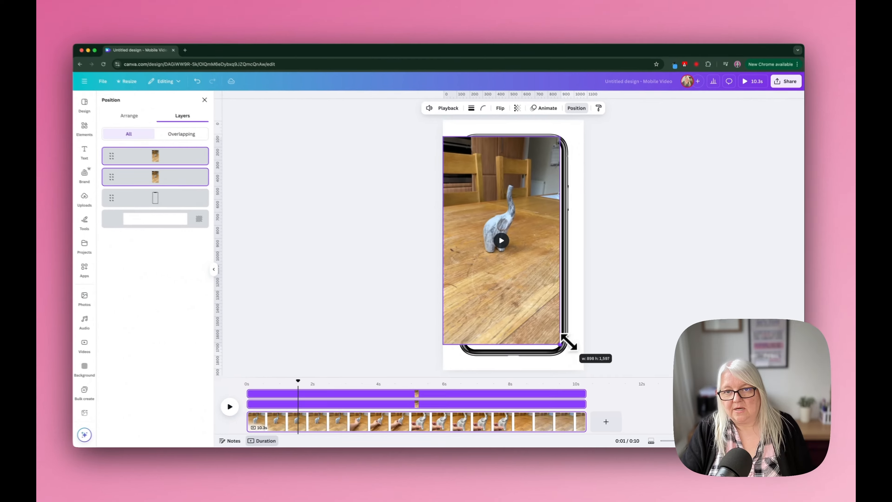
drag(569, 342, 581, 351)
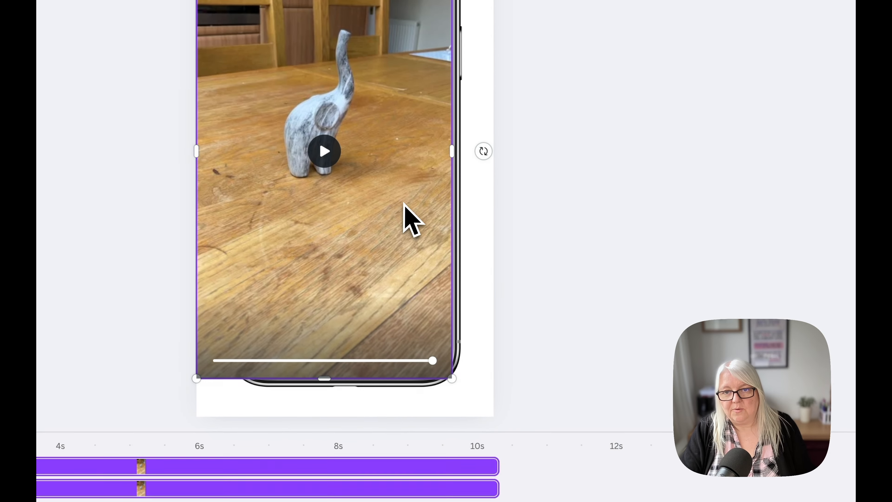
mouse_move(404, 204)
mouse_down()
mouse_move(393, 203)
mouse_move(404, 205)
mouse_up()
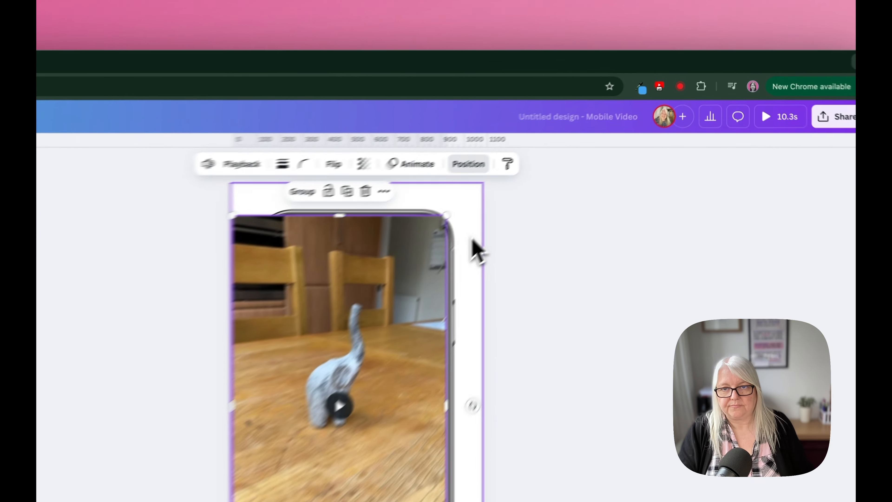
click(474, 246)
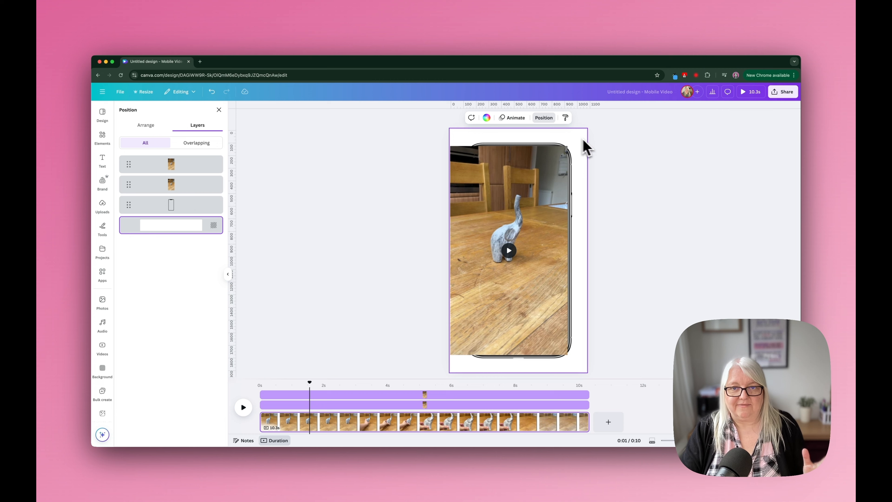
key(Escape)
Crop the left side of the top video layer so that it starts at the phone frame's left edge
click(549, 120)
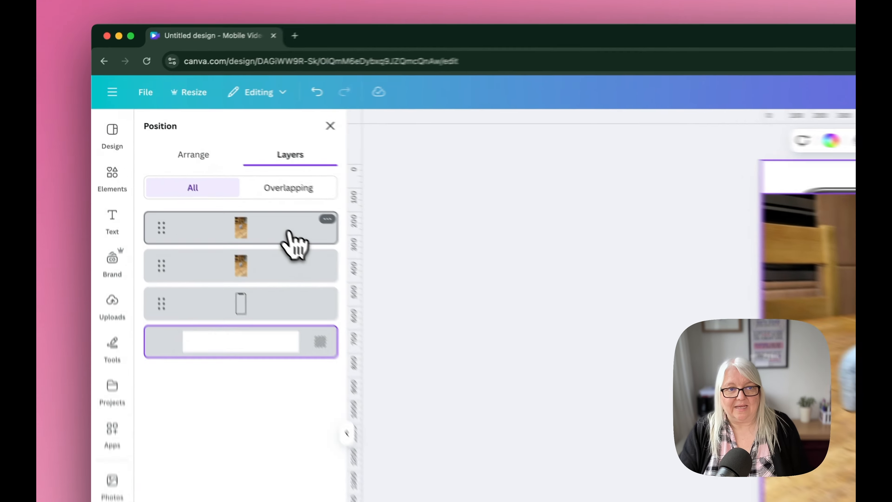
click(200, 169)
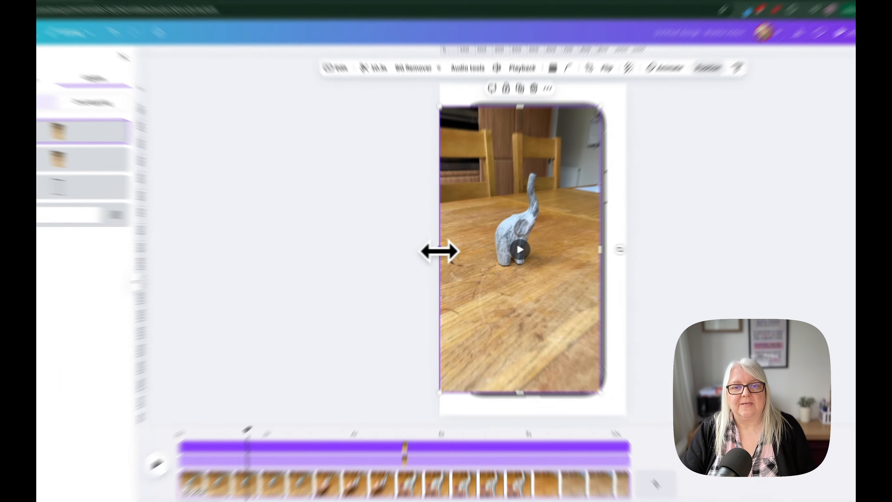
drag(449, 254, 474, 243)
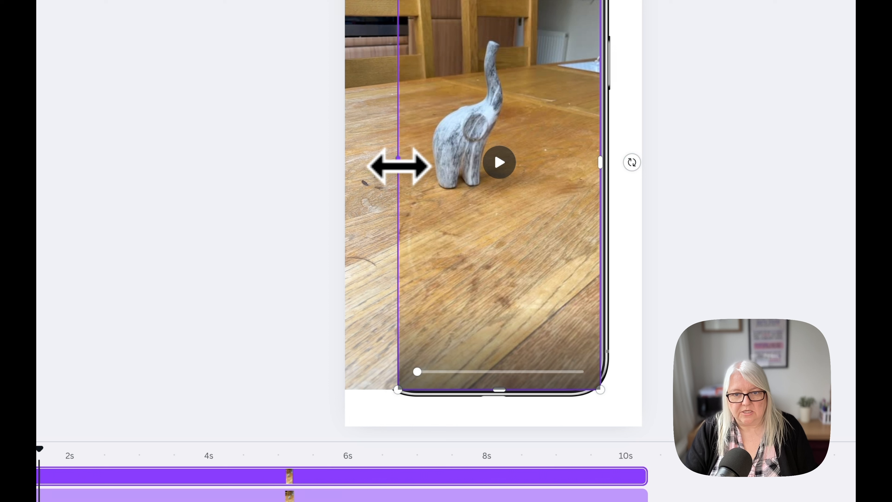
drag(398, 166, 394, 165)
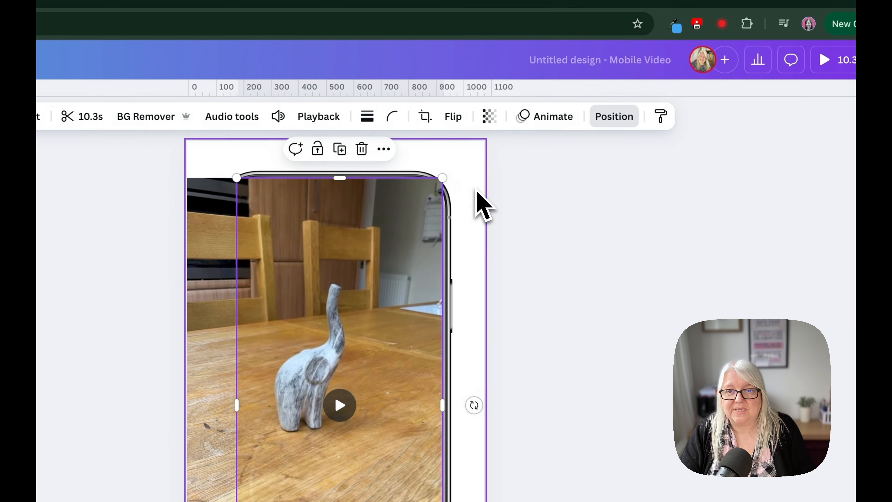
click(629, 88)
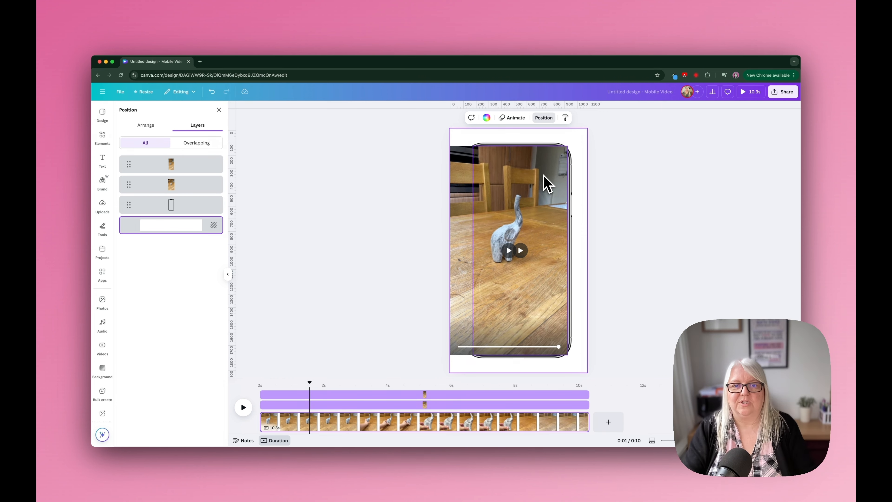
Set the corner rounding of the cropped top video clip to 70
click(536, 173)
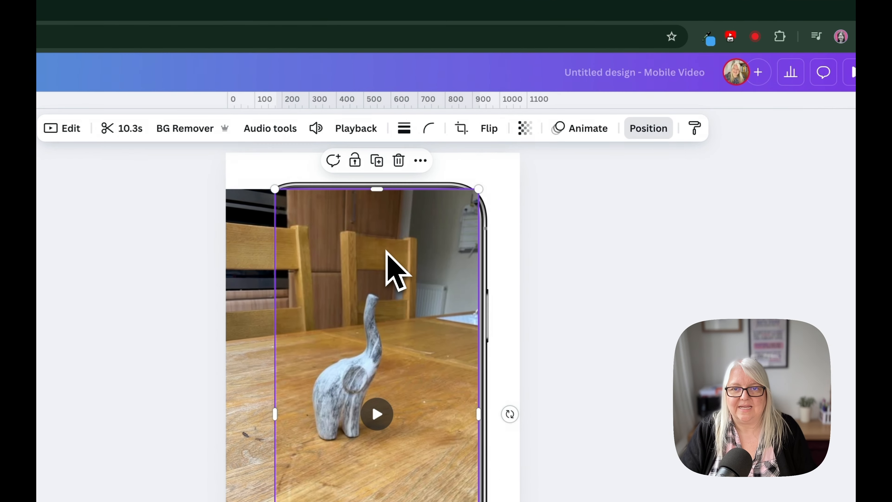
click(428, 130)
drag(355, 184, 427, 186)
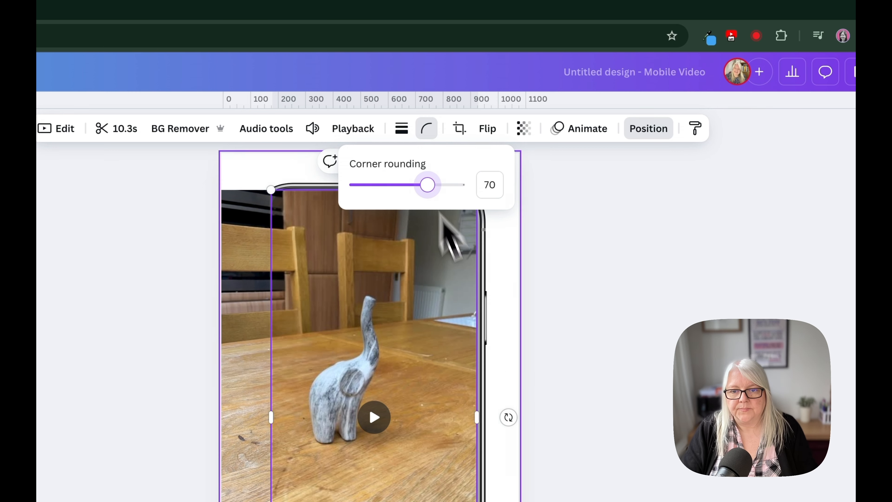
click(513, 423)
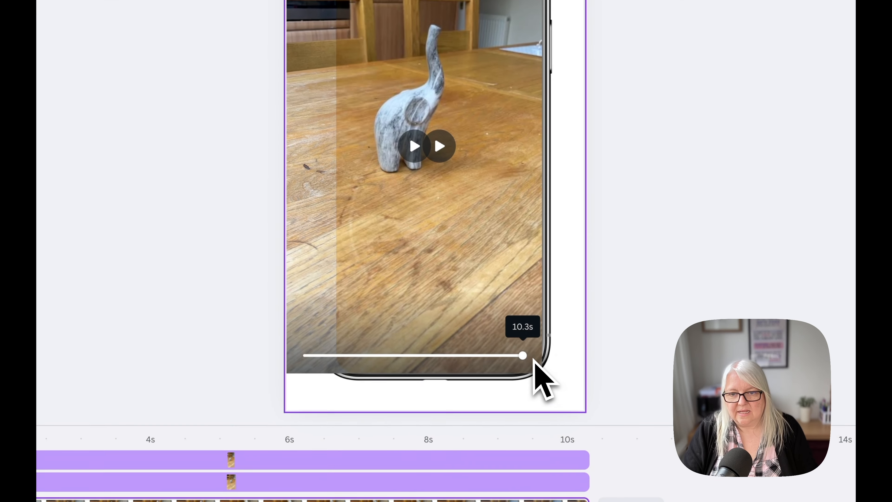
Slide the uncropped video clip off the page's left edge to compare it with the rounded clip, and return it to that edge
click(533, 308)
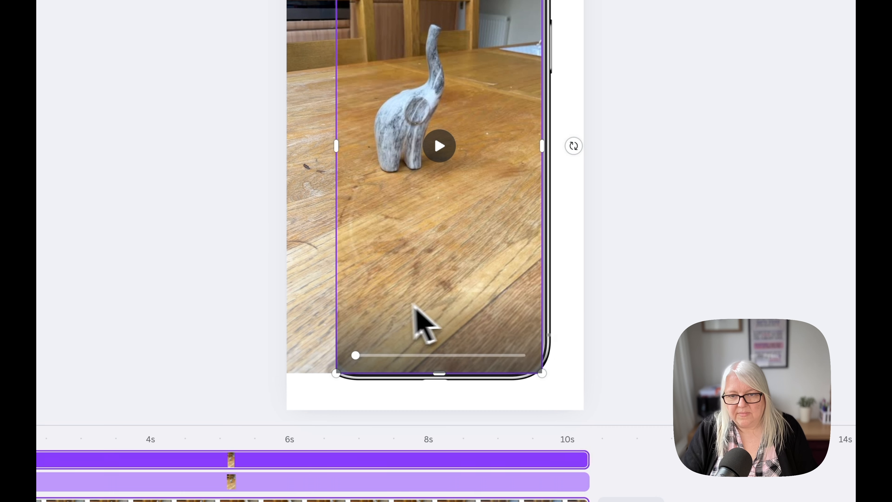
click(334, 283)
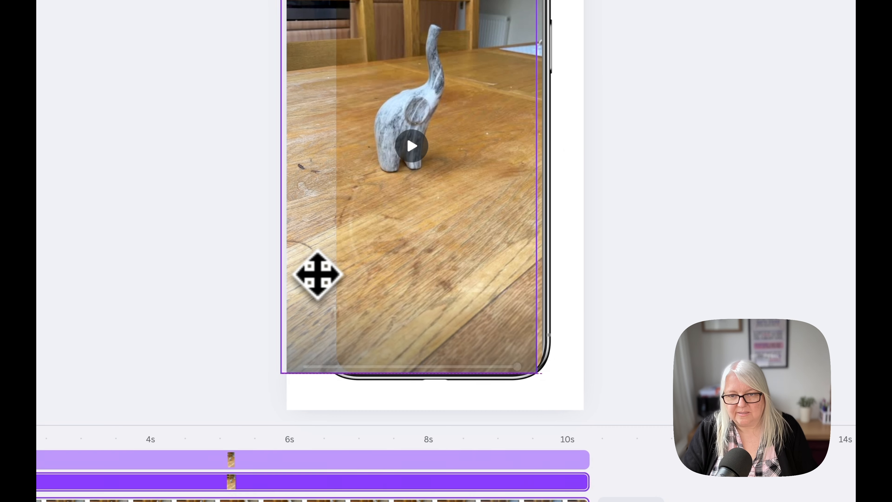
drag(318, 274, 293, 275)
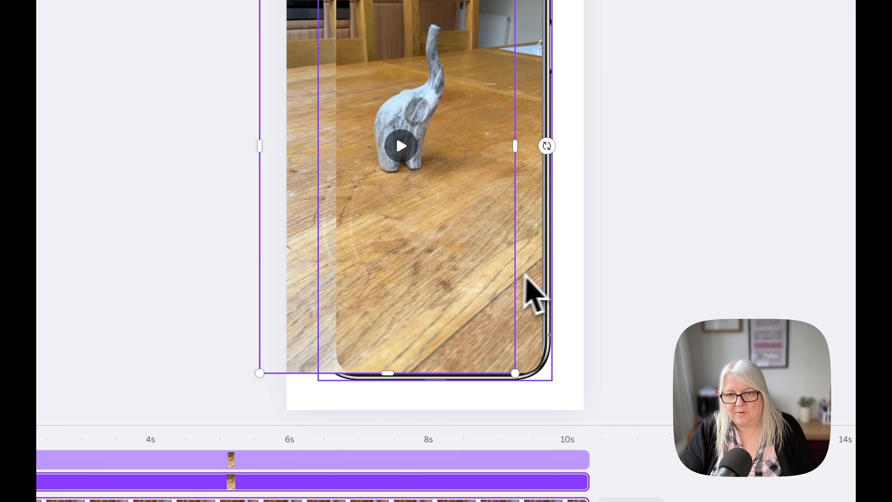
click(570, 280)
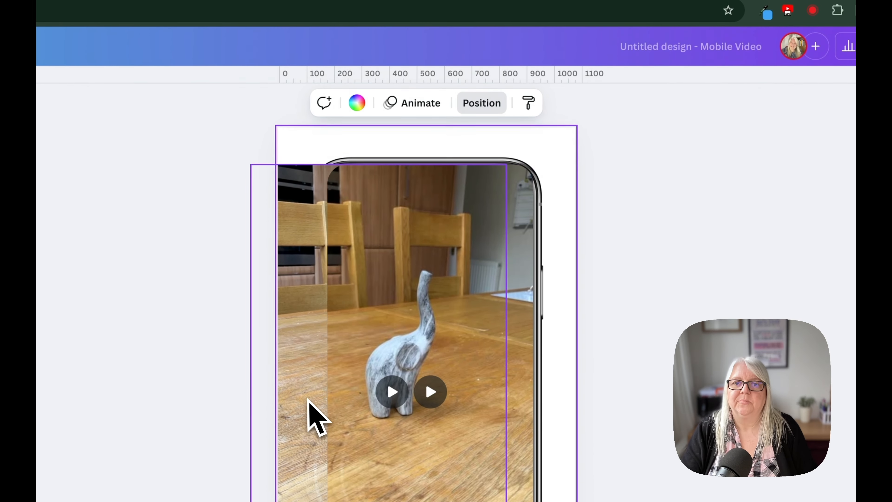
drag(308, 399, 333, 401)
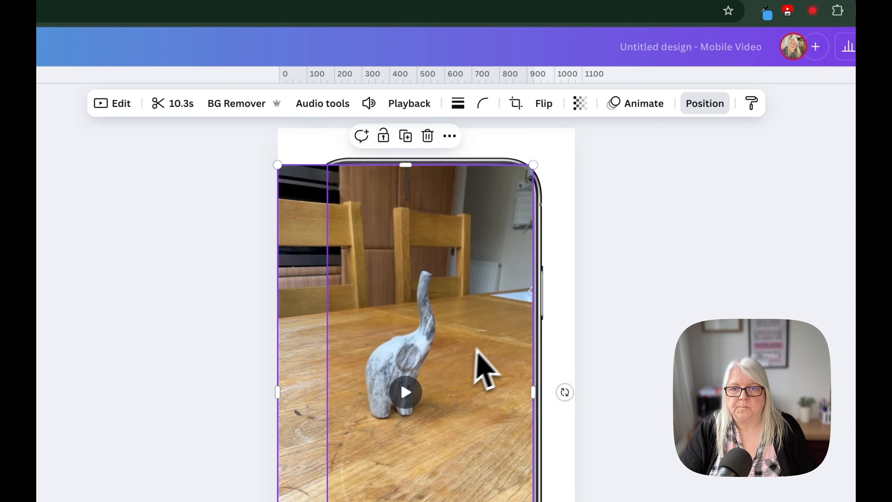
click(555, 323)
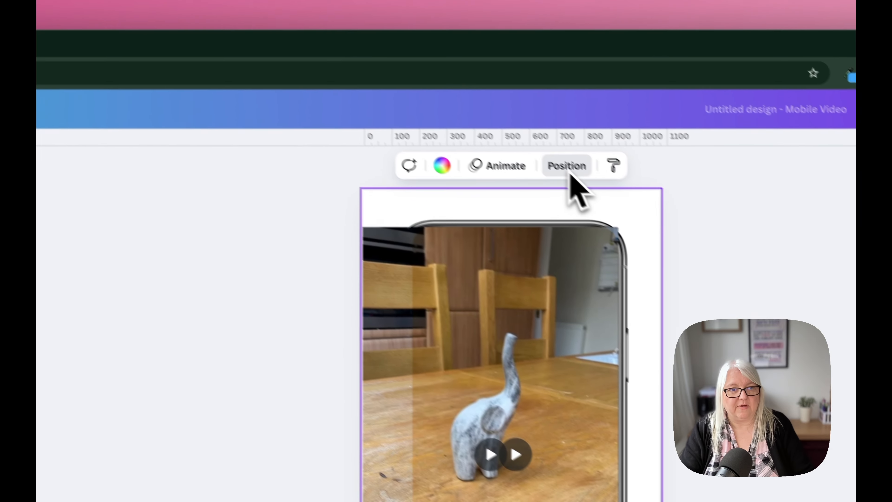
Move the cropped video layer below the phone image layer
click(482, 103)
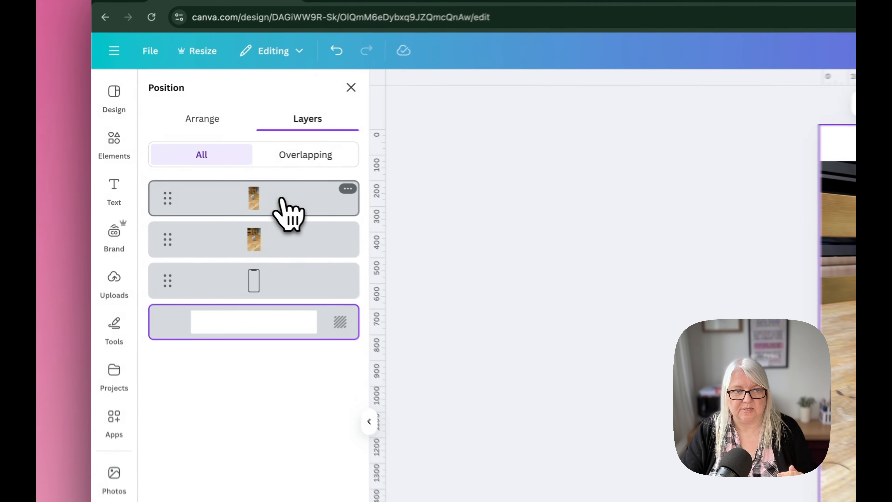
drag(189, 172, 186, 210)
drag(296, 299, 295, 299)
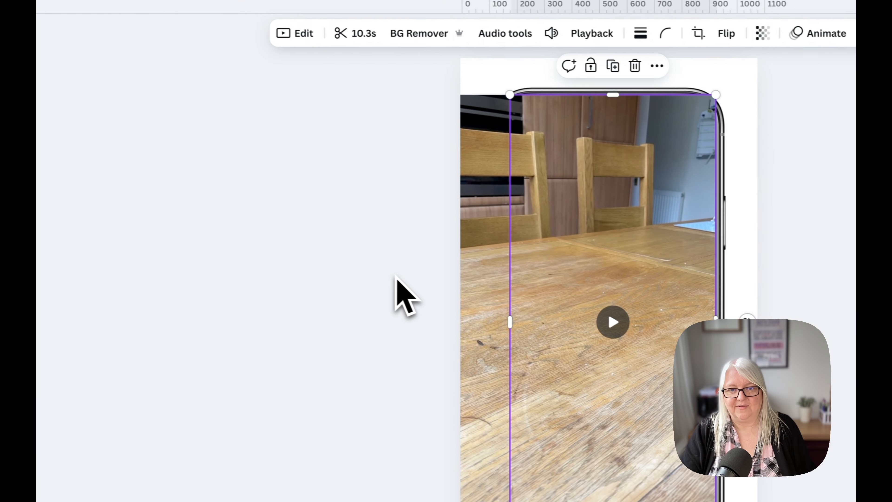
Remove the background from the full-size video clip with BG Remover
click(396, 278)
click(614, 234)
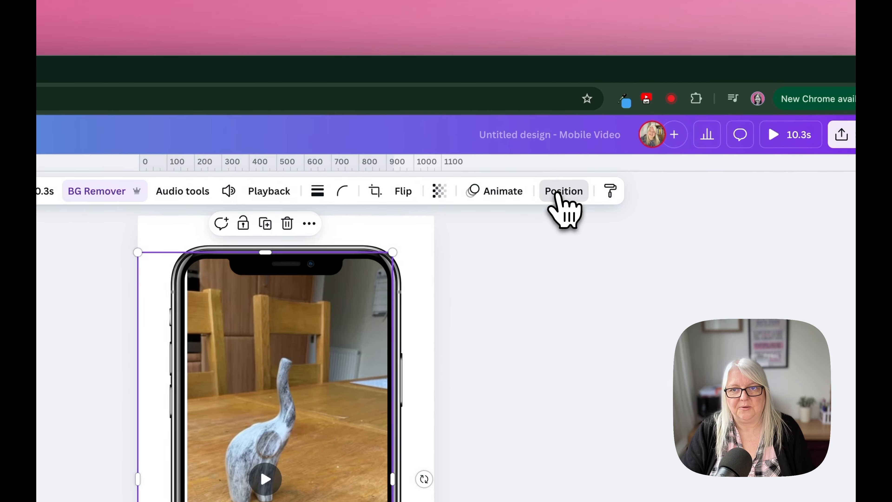
Select the cropped video layer and extend its left edge so that it fills the phone's screen
click(564, 191)
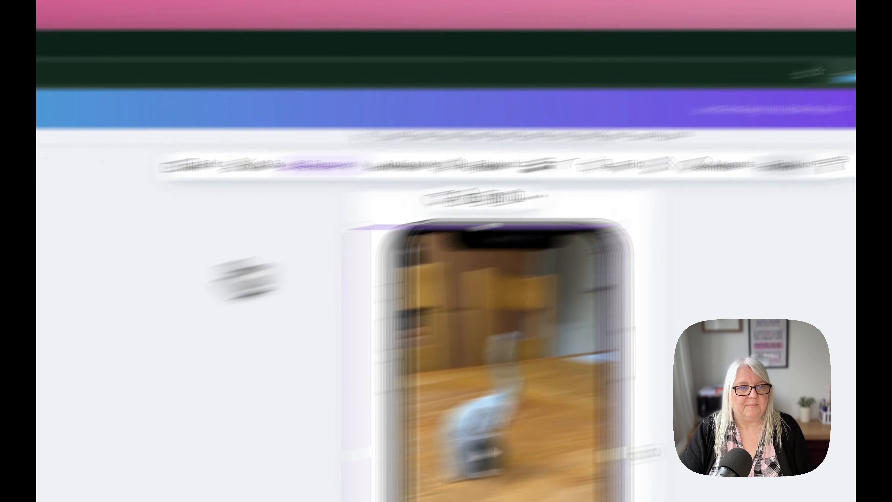
click(269, 279)
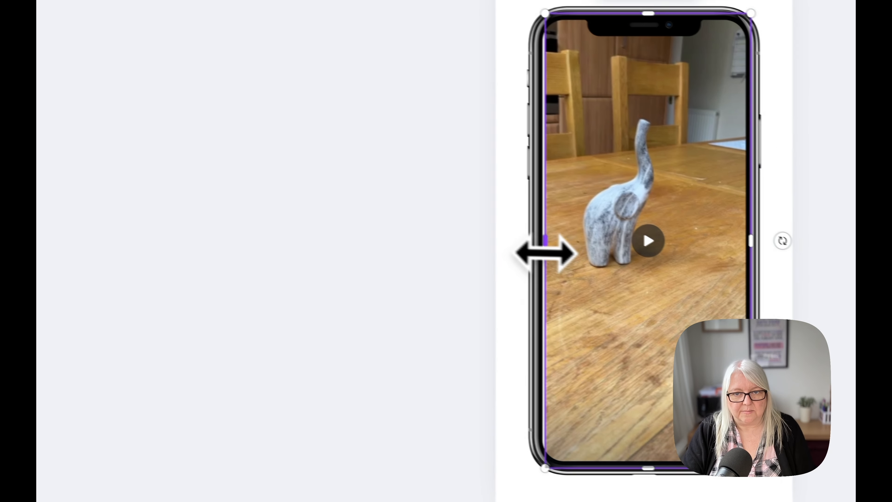
drag(526, 242, 518, 239)
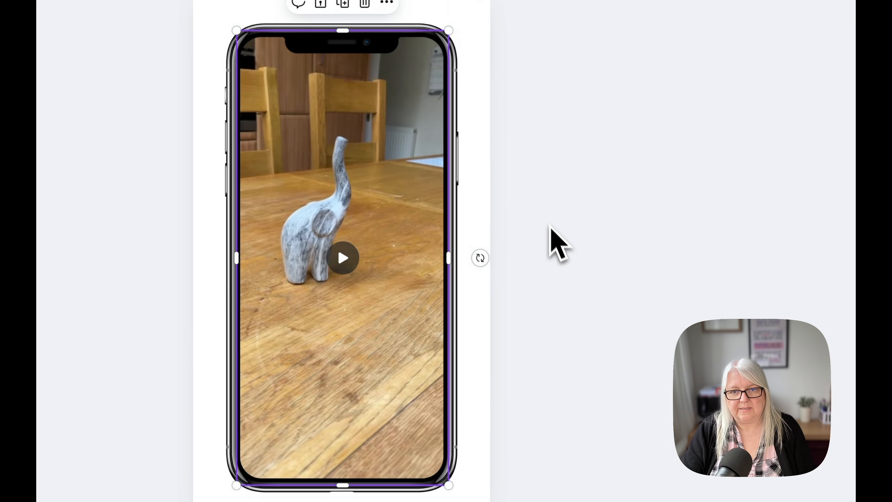
click(829, 198)
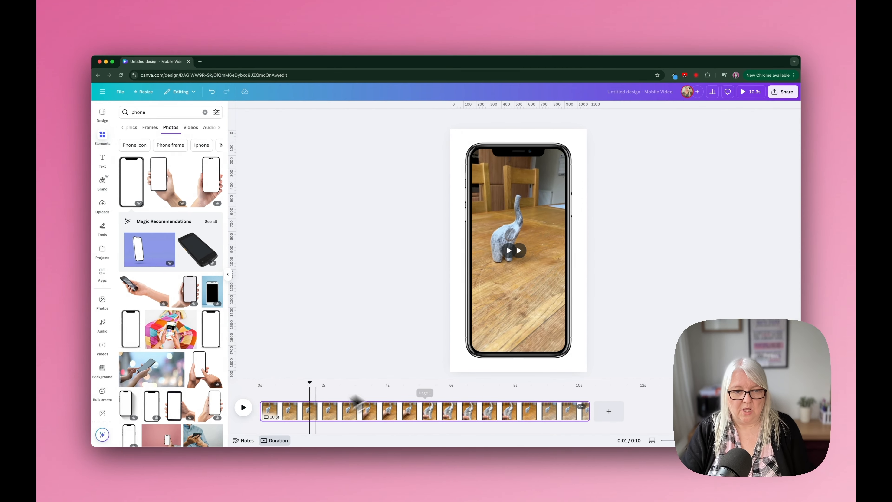
Play the video from the beginning to about 7 seconds to check the phone-frame effect
drag(309, 382, 252, 382)
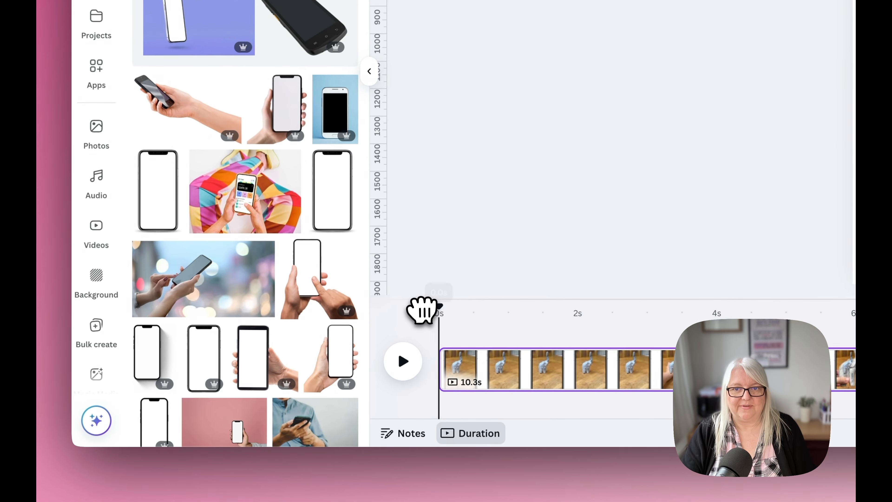
click(405, 363)
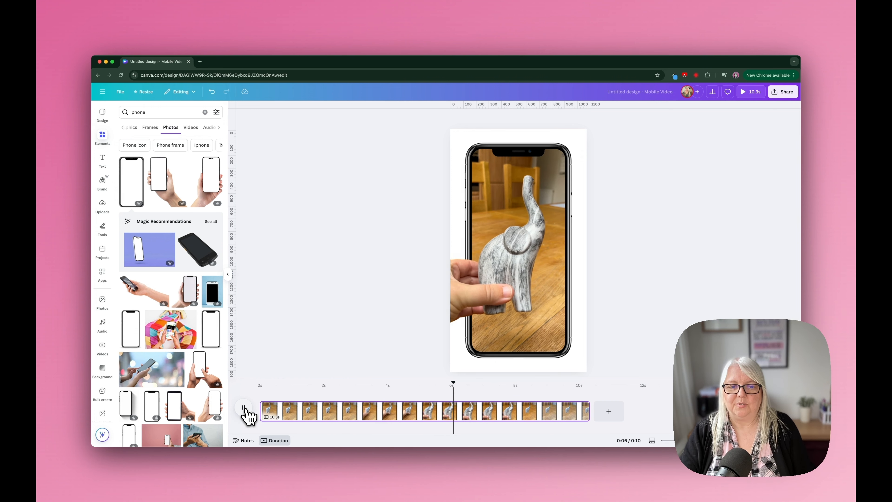
click(244, 408)
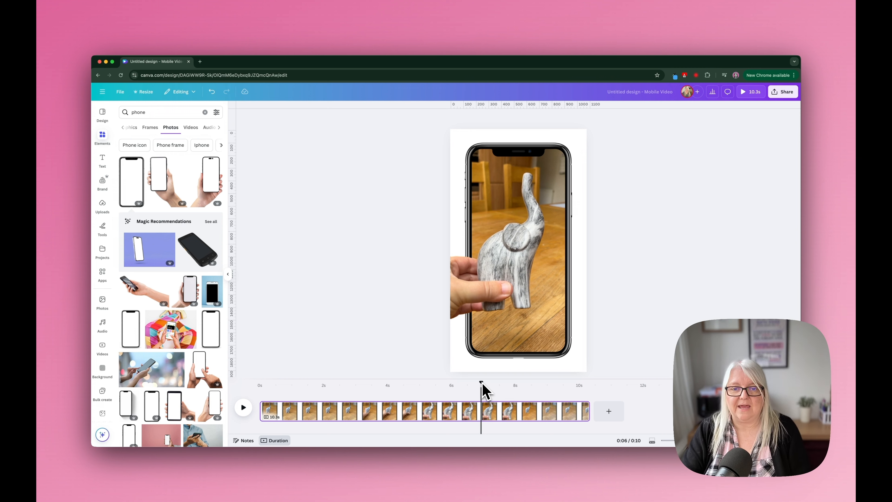
Replay the video from the start, and scrub back to about 4 seconds to examine where the hand crosses the phone frame
drag(482, 384, 250, 388)
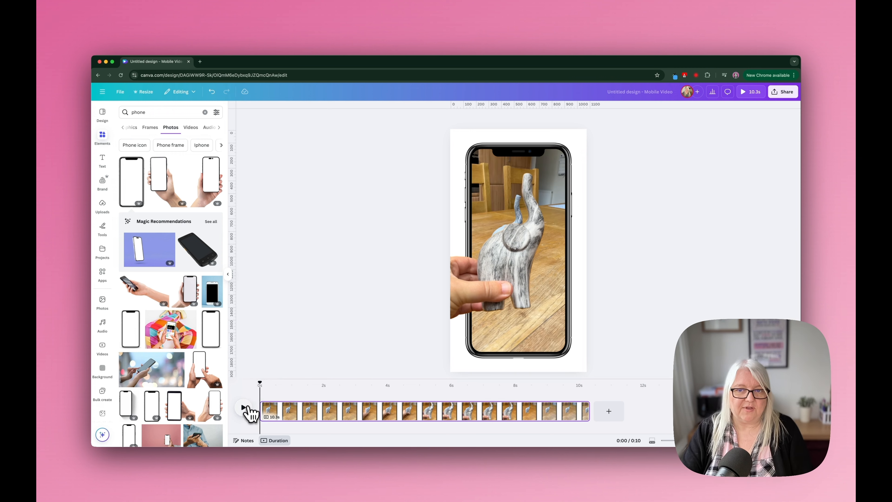
click(244, 408)
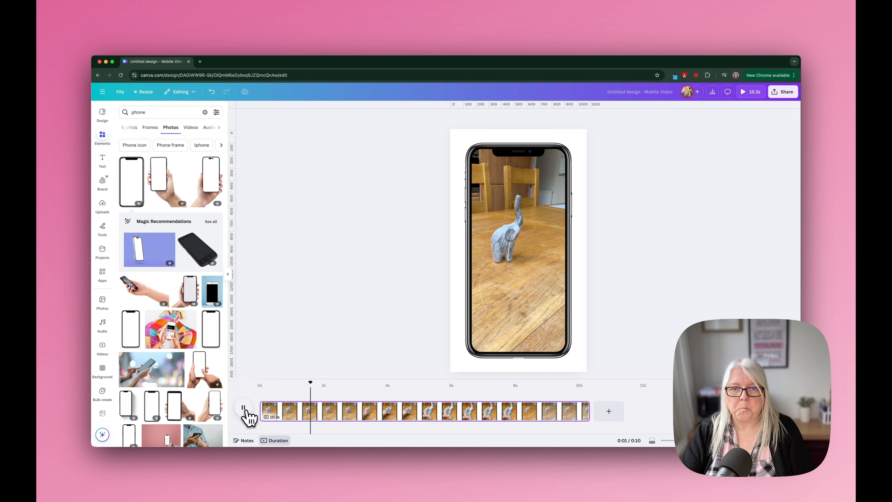
click(246, 409)
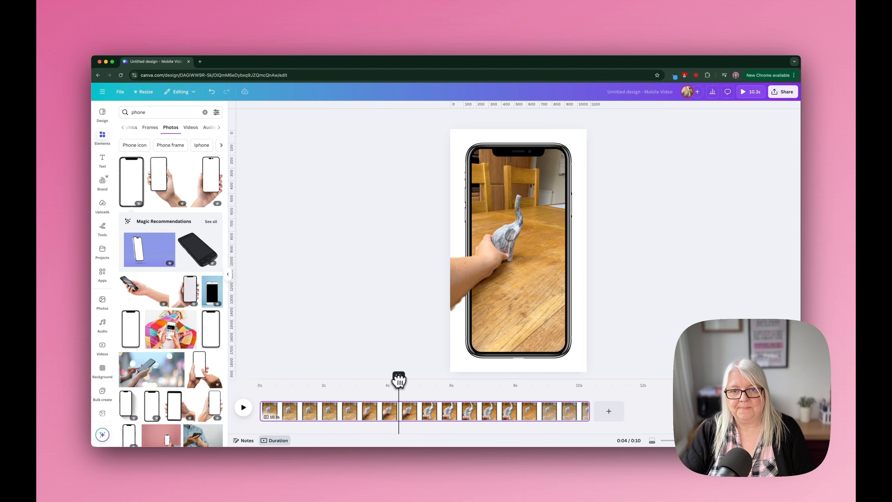
click(243, 408)
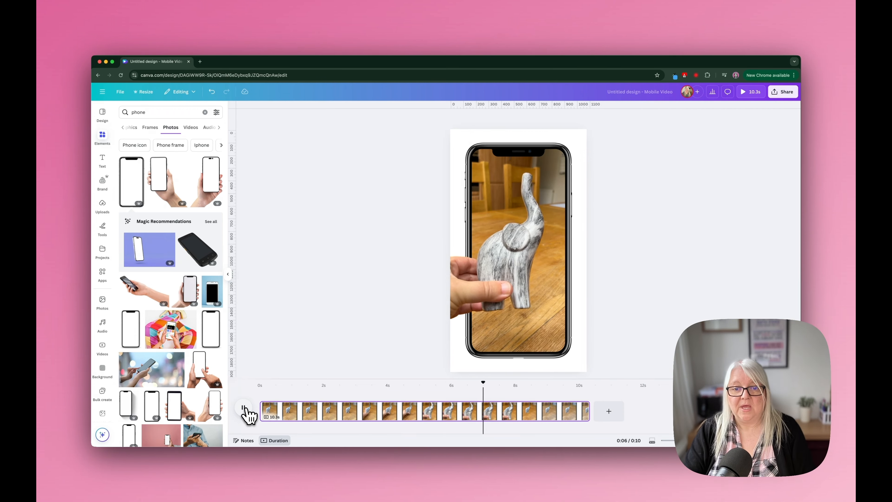
click(245, 409)
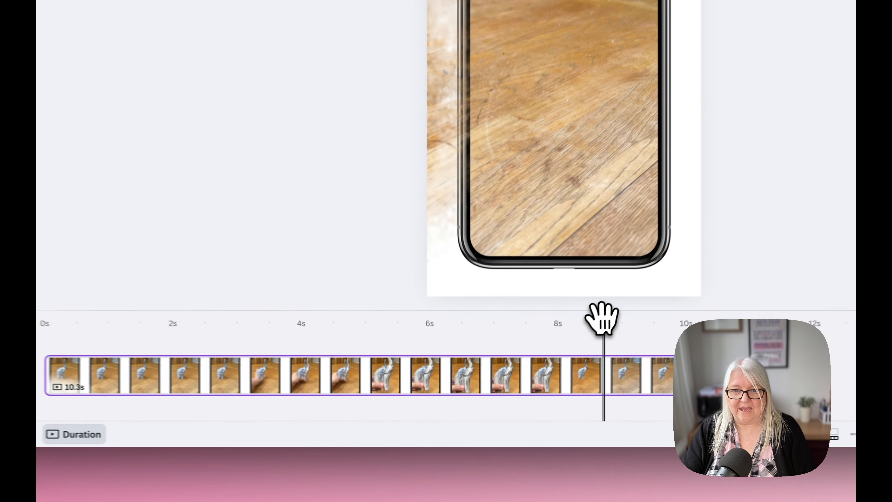
drag(540, 383, 439, 385)
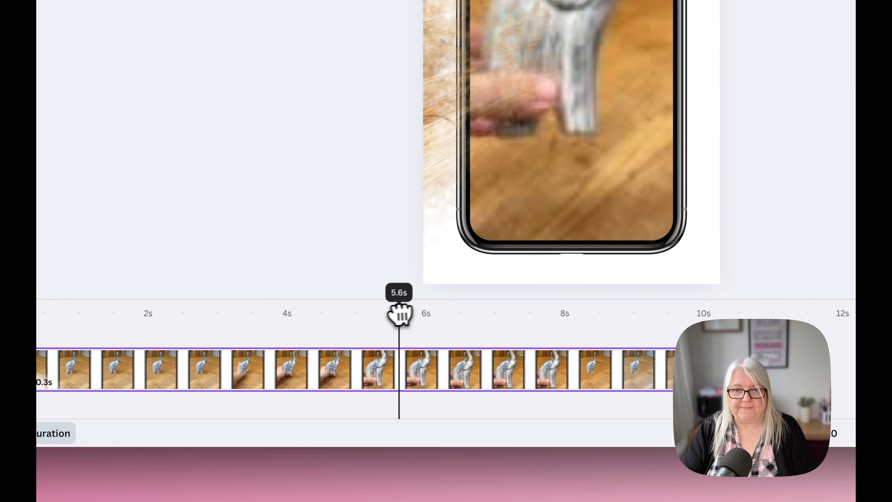
drag(400, 314, 287, 331)
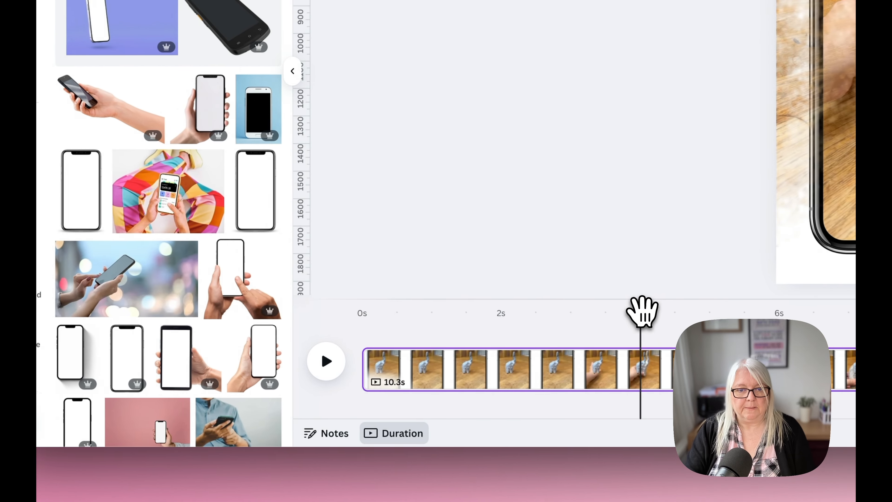
Play the video on to find the end point, split the page at about 6.3 seconds, and delete the remaining part
drag(642, 311, 597, 299)
click(326, 361)
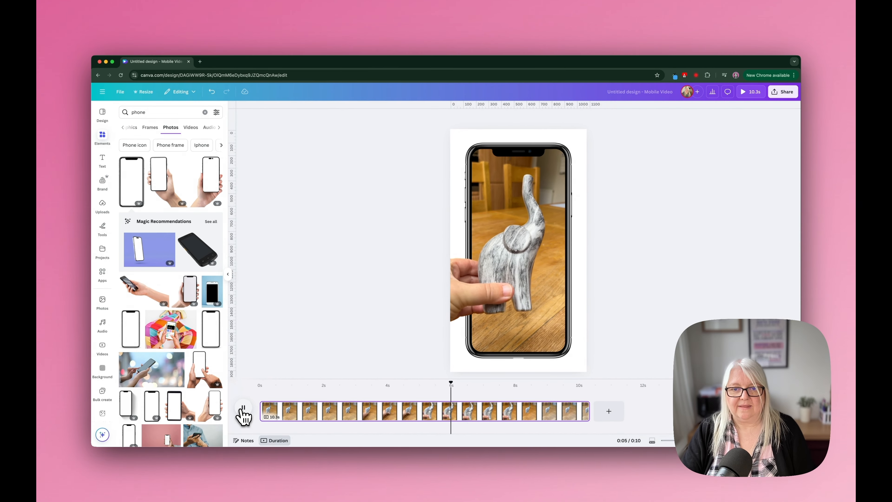
click(244, 408)
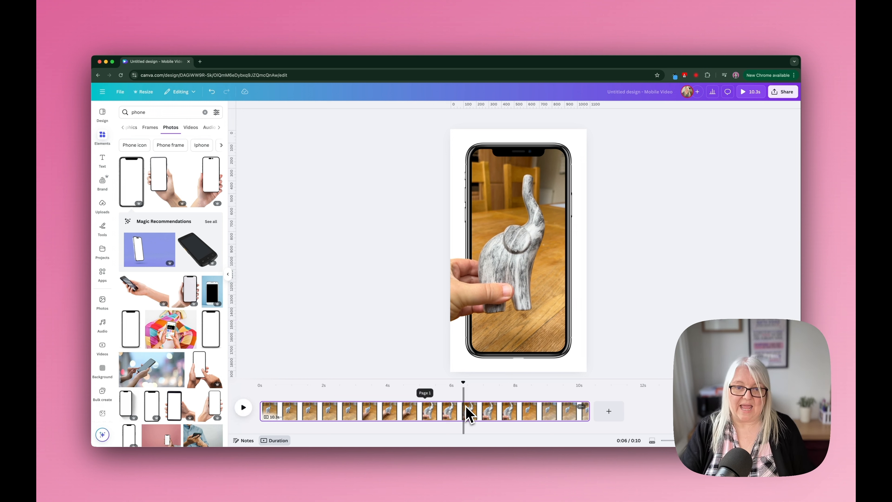
key(s)
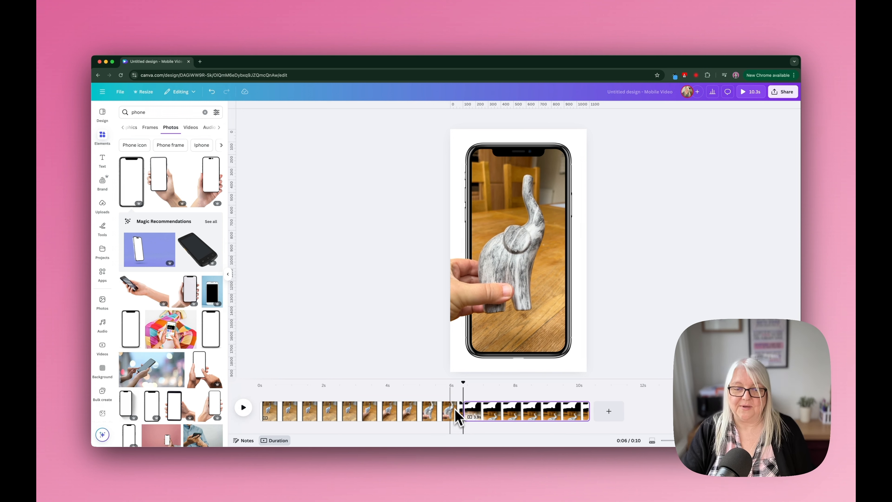
click(512, 412)
key(Delete)
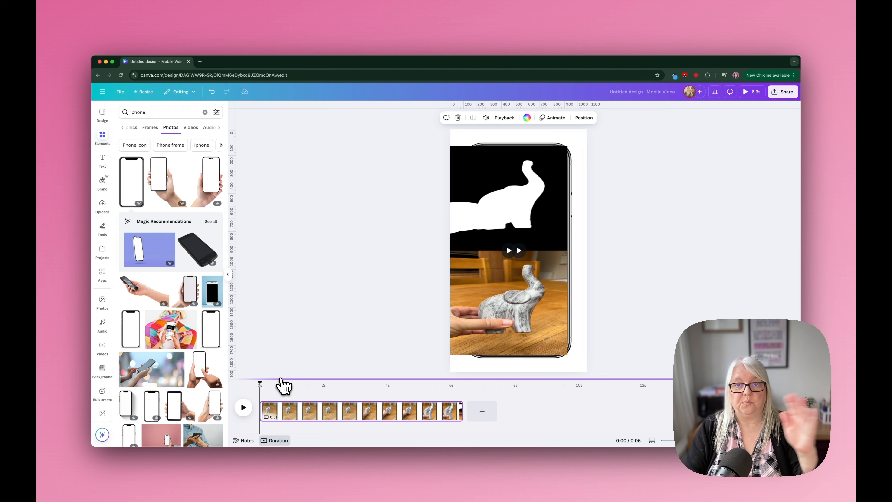
Replay the shortened video to find where the hand enters, split the page at 1.6 seconds, and delete the opening part
click(243, 408)
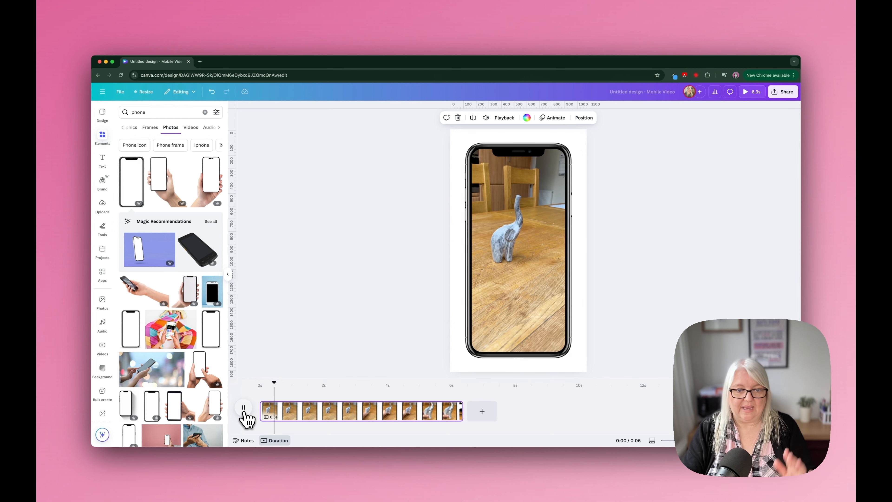
click(246, 412)
drag(291, 381, 260, 383)
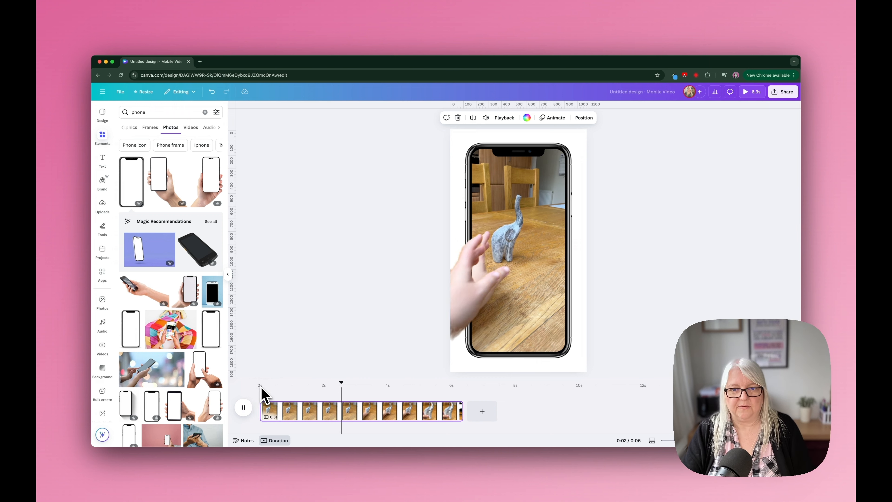
key(space)
drag(349, 383, 312, 383)
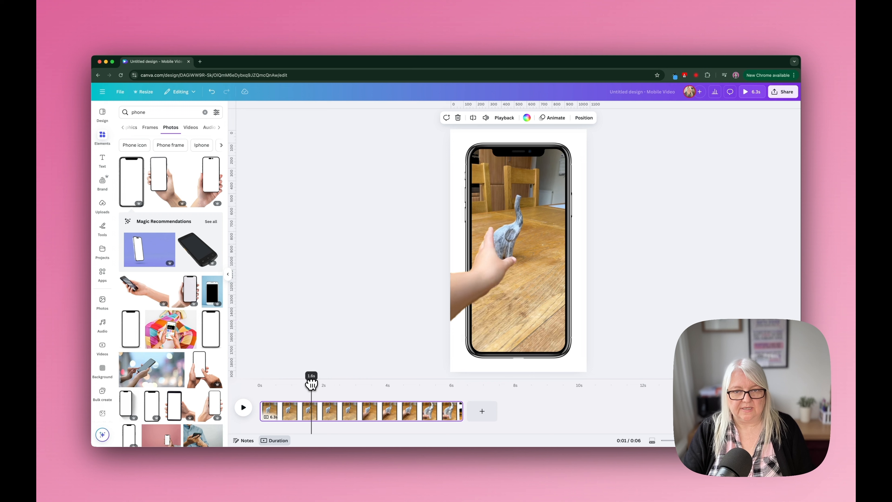
key(s)
click(289, 417)
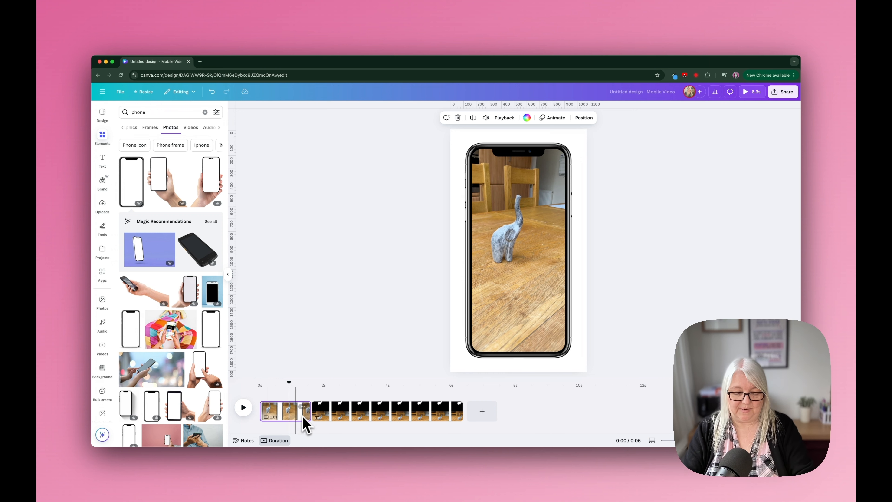
key(Delete)
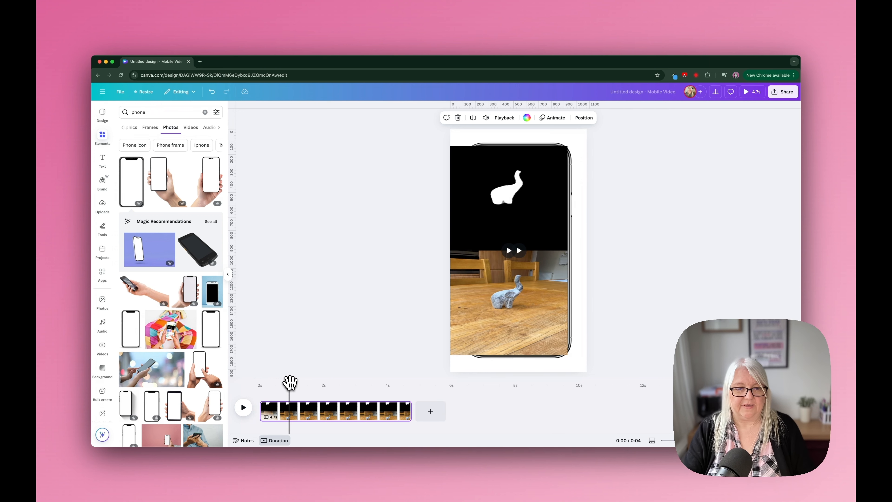
drag(289, 382, 260, 383)
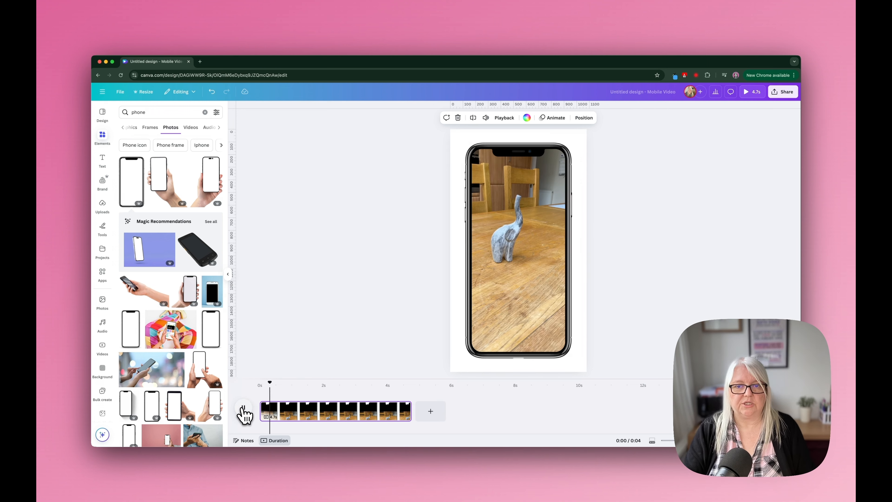